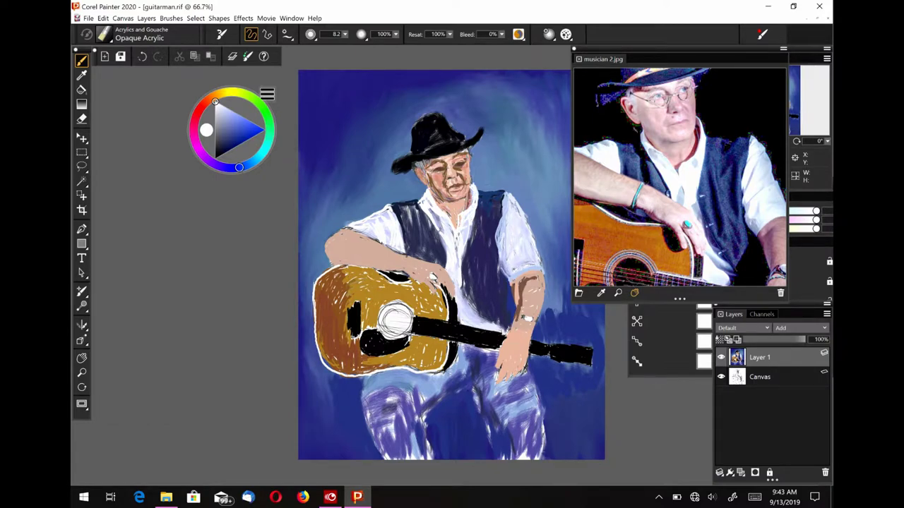
Paint white strokes on the shirt sleeve beside the vest's outer edge
{"action": "left_click_drag", "start_coordinate": [505, 193], "coordinate": [500, 247]}
{"action": "left_click_drag", "start_coordinate": [516, 204], "coordinate": [517, 246]}
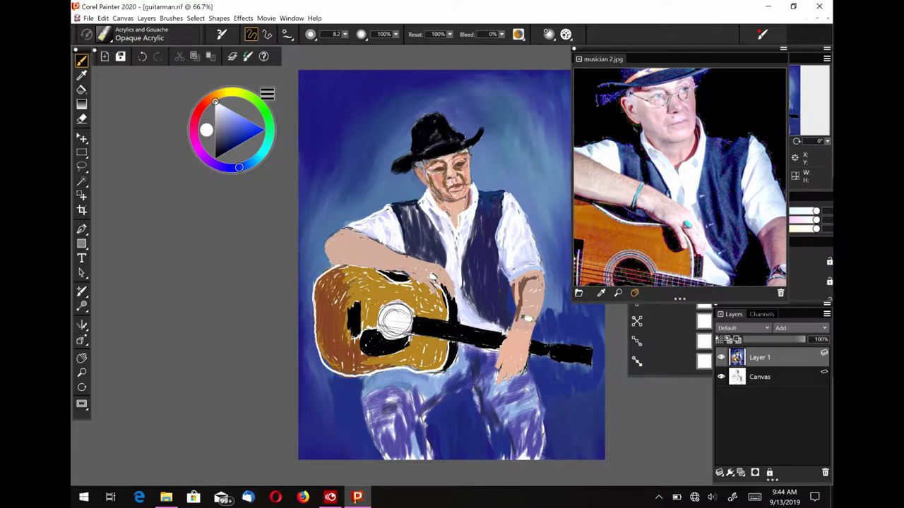
Sample the vest's dark blue and, following the reference photo, paint strokes along the vest edges beside the shirt
{"action": "left_click_drag", "start_coordinate": [678, 177], "coordinate": [632, 162]}
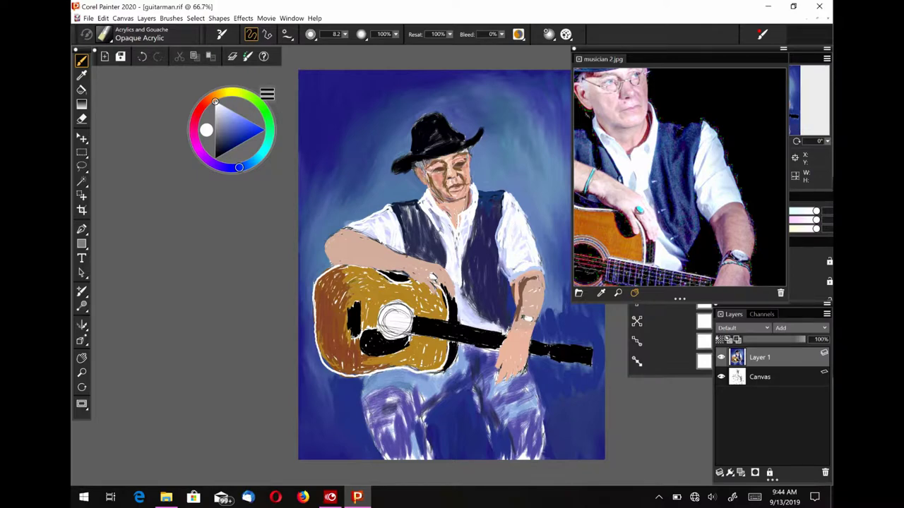
{"action": "left_click_drag", "start_coordinate": [678, 233], "coordinate": [678, 171]}
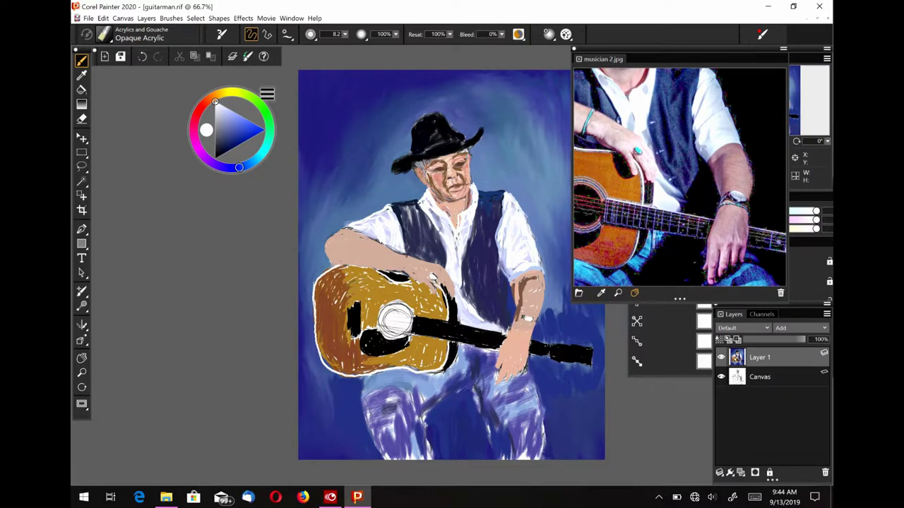
{"action": "left_click", "coordinate": [485, 302], "text": "alt"}
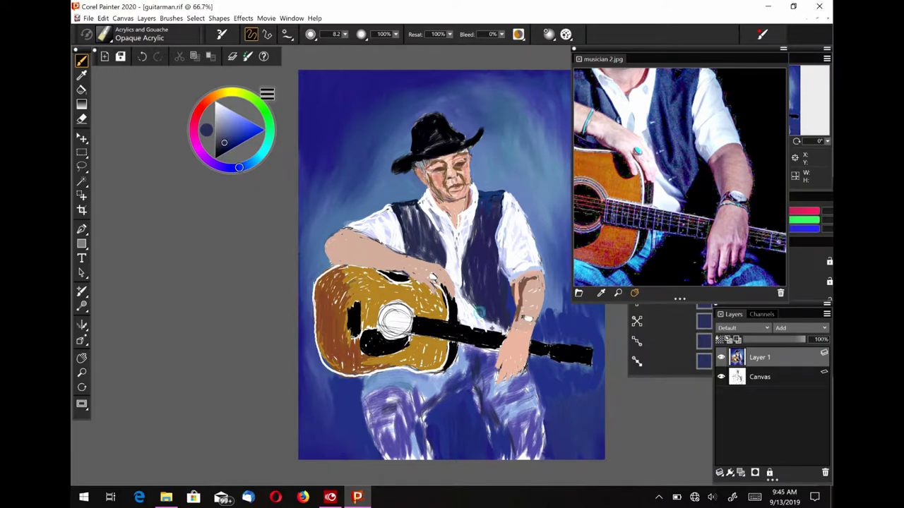
{"action": "left_click_drag", "start_coordinate": [466, 283], "coordinate": [479, 318]}
{"action": "scroll", "coordinate": [678, 177], "scroll_direction": "up", "scroll_amount": 2}
{"action": "left_click_drag", "start_coordinate": [464, 244], "coordinate": [462, 292]}
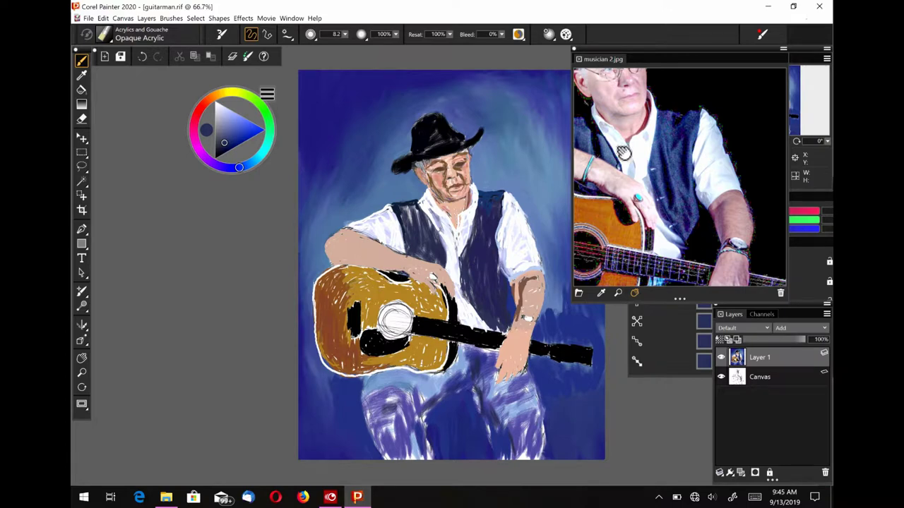
{"action": "scroll", "coordinate": [620, 153], "scroll_direction": "up", "scroll_amount": 2}
{"action": "left_click_drag", "start_coordinate": [401, 258], "coordinate": [399, 223]}
{"action": "left_click_drag", "start_coordinate": [748, 221], "coordinate": [703, 187]}
{"action": "left_click", "coordinate": [476, 318], "text": "alt"}
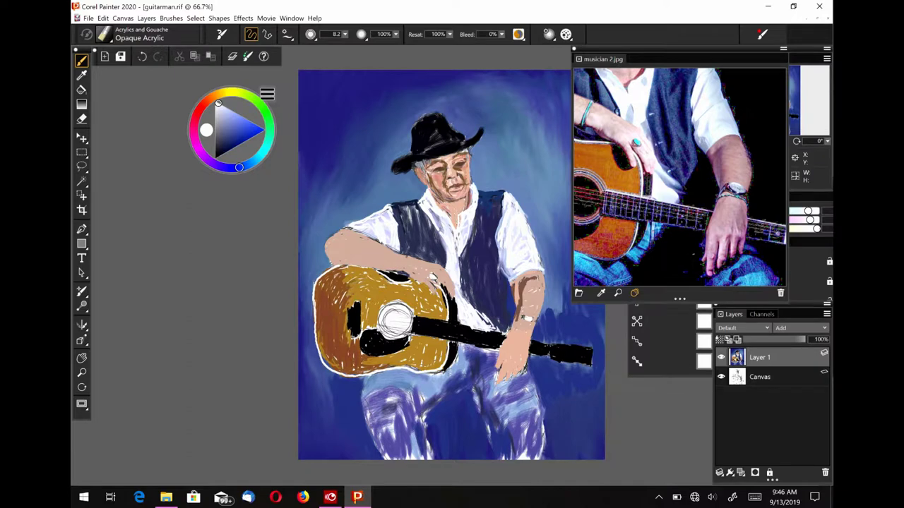
Sample light blue from the jeans and brush lighter blue highlights over the thigh and knee below the guitar body
{"action": "left_click_drag", "start_coordinate": [715, 175], "coordinate": [683, 135]}
{"action": "left_click_drag", "start_coordinate": [647, 245], "coordinate": [664, 193]}
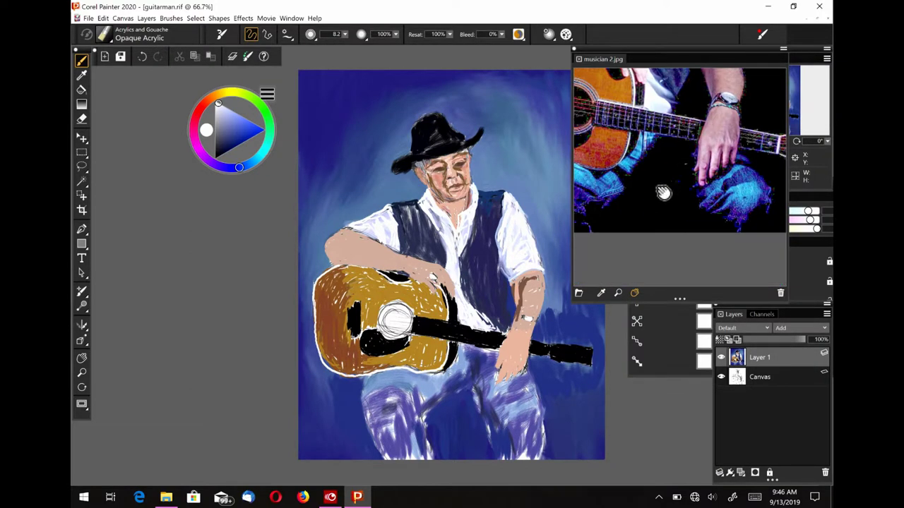
{"action": "left_click", "coordinate": [664, 193], "text": "alt"}
{"action": "left_click", "coordinate": [664, 193], "text": "alt"}
{"action": "left_click_drag", "start_coordinate": [610, 205], "coordinate": [674, 202]}
{"action": "left_click", "coordinate": [401, 386], "text": "alt"}
{"action": "left_click_drag", "start_coordinate": [391, 385], "coordinate": [413, 383]}
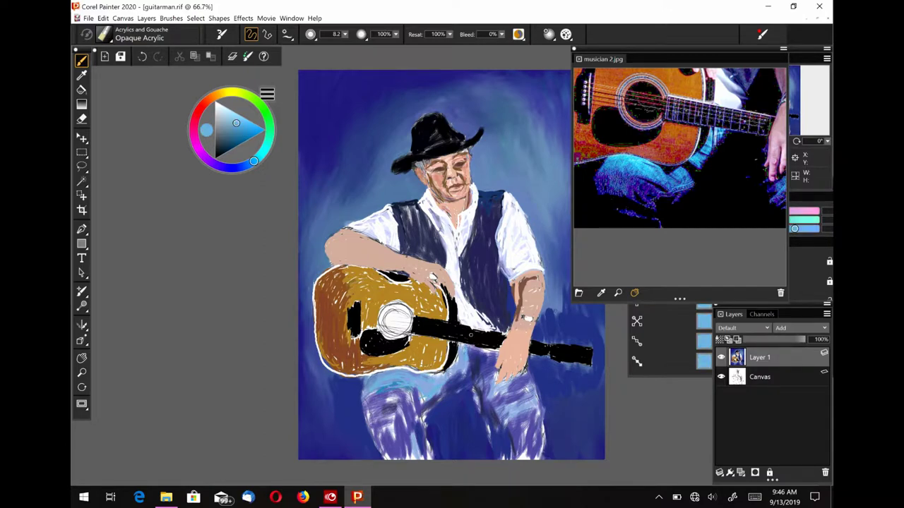
{"action": "left_click", "coordinate": [704, 361]}
{"action": "left_click_drag", "start_coordinate": [456, 367], "coordinate": [468, 357]}
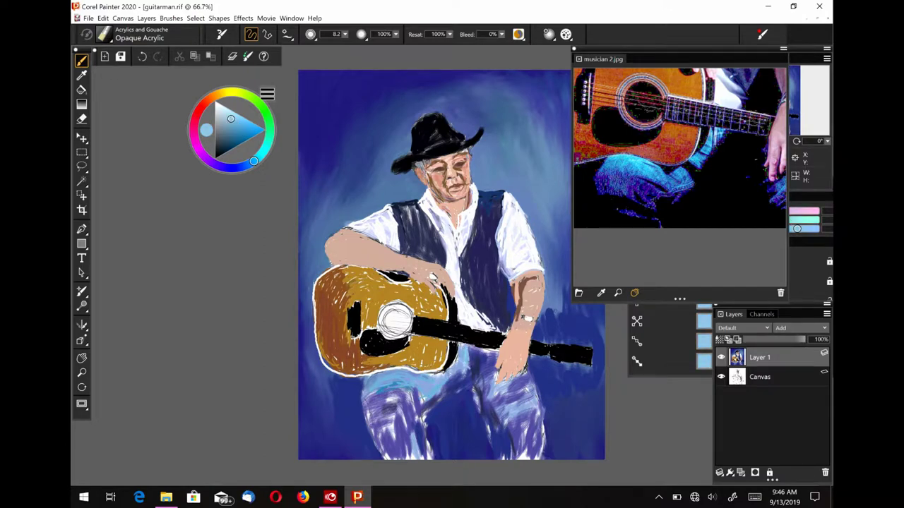
{"action": "left_click_drag", "start_coordinate": [369, 409], "coordinate": [406, 382]}
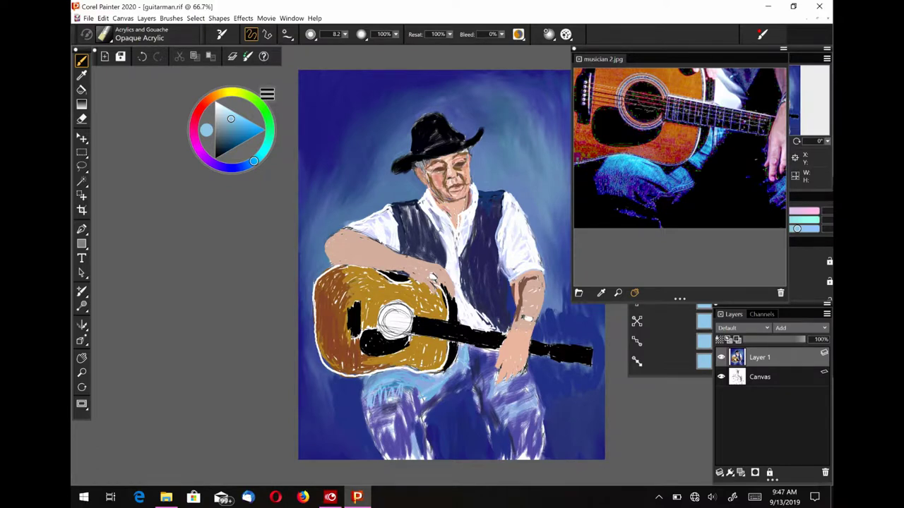
Paint light blue highlights on the other knee, beneath the hand resting on the guitar neck
{"action": "mouse_move", "coordinate": [509, 414]}
{"action": "left_mouse_down"}
{"action": "mouse_move", "coordinate": [520, 381]}
{"action": "mouse_move", "coordinate": [537, 405]}
{"action": "left_mouse_up"}
{"action": "mouse_move", "coordinate": [490, 431]}
{"action": "left_mouse_down"}
{"action": "mouse_move", "coordinate": [514, 414]}
{"action": "mouse_move", "coordinate": [503, 405]}
{"action": "left_mouse_up"}
{"action": "left_click_drag", "start_coordinate": [517, 438], "coordinate": [526, 414]}
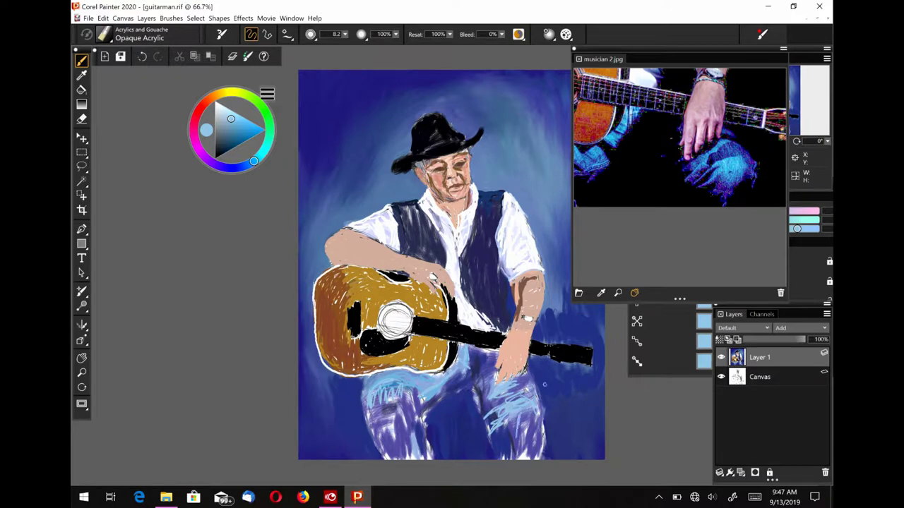
Paint the wristwatch in black and near-white and add light blue bracelet strokes, using the reference photo as a guide
{"action": "left_click_drag", "start_coordinate": [654, 173], "coordinate": [678, 198]}
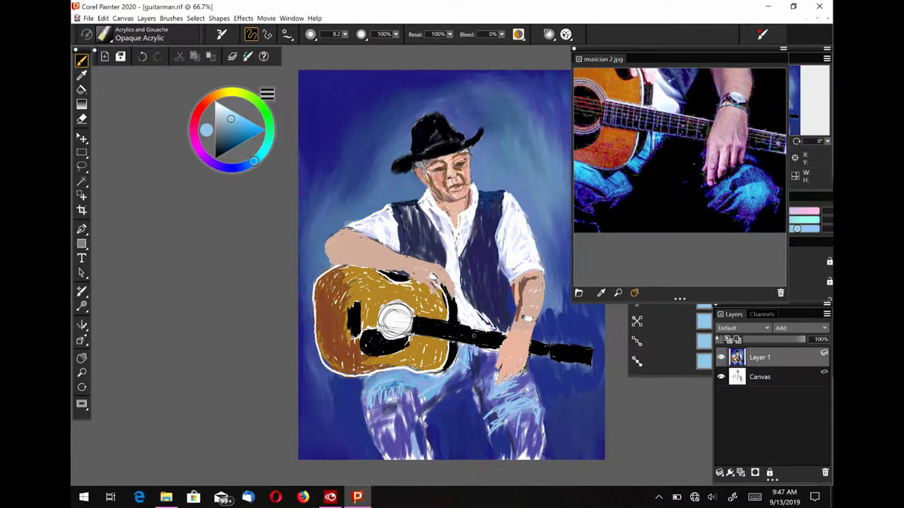
{"action": "left_click", "coordinate": [460, 332], "text": "alt"}
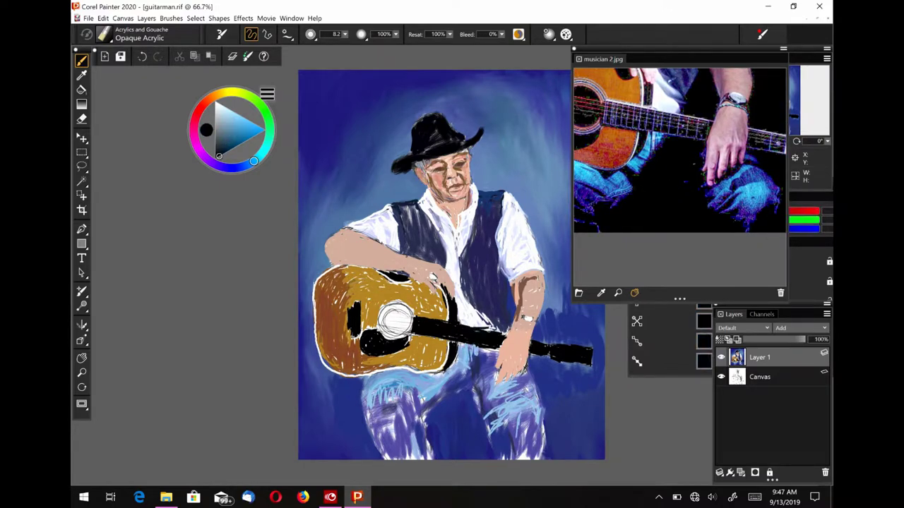
{"action": "left_click_drag", "start_coordinate": [677, 110], "coordinate": [670, 160]}
{"action": "left_click", "coordinate": [691, 149], "text": "alt"}
{"action": "left_click", "coordinate": [218, 106]}
{"action": "left_click_drag", "start_coordinate": [526, 323], "coordinate": [525, 320]}
{"action": "left_click", "coordinate": [522, 322], "text": "alt"}
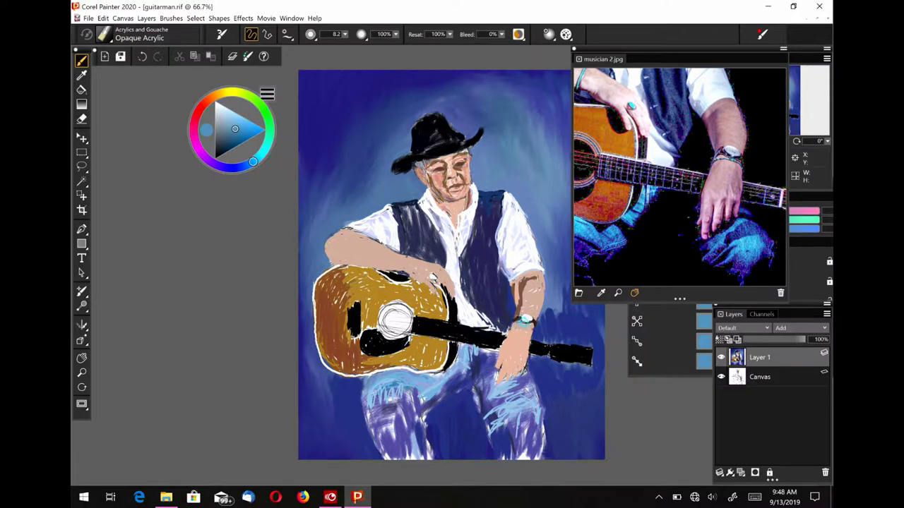
{"action": "left_click", "coordinate": [232, 115]}
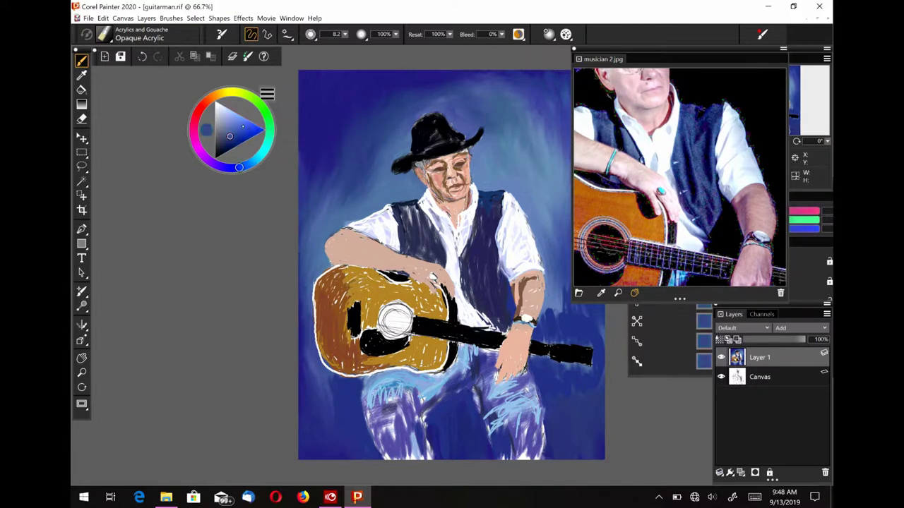
Paint lighter blue highlight strokes along the folds on both sides of the vest
{"action": "left_click_drag", "start_coordinate": [480, 229], "coordinate": [482, 293]}
{"action": "left_click_drag", "start_coordinate": [459, 255], "coordinate": [475, 278]}
{"action": "left_click_drag", "start_coordinate": [493, 216], "coordinate": [494, 270]}
{"action": "mouse_move", "coordinate": [483, 201]}
{"action": "left_mouse_down"}
{"action": "mouse_move", "coordinate": [484, 219]}
{"action": "mouse_move", "coordinate": [501, 224]}
{"action": "left_mouse_up"}
{"action": "mouse_move", "coordinate": [405, 212]}
{"action": "left_mouse_down"}
{"action": "mouse_move", "coordinate": [407, 247]}
{"action": "mouse_move", "coordinate": [430, 247]}
{"action": "left_mouse_up"}
{"action": "left_click_drag", "start_coordinate": [428, 228], "coordinate": [432, 261]}
{"action": "left_click_drag", "start_coordinate": [491, 273], "coordinate": [497, 311]}
{"action": "left_click_drag", "start_coordinate": [486, 275], "coordinate": [494, 323]}
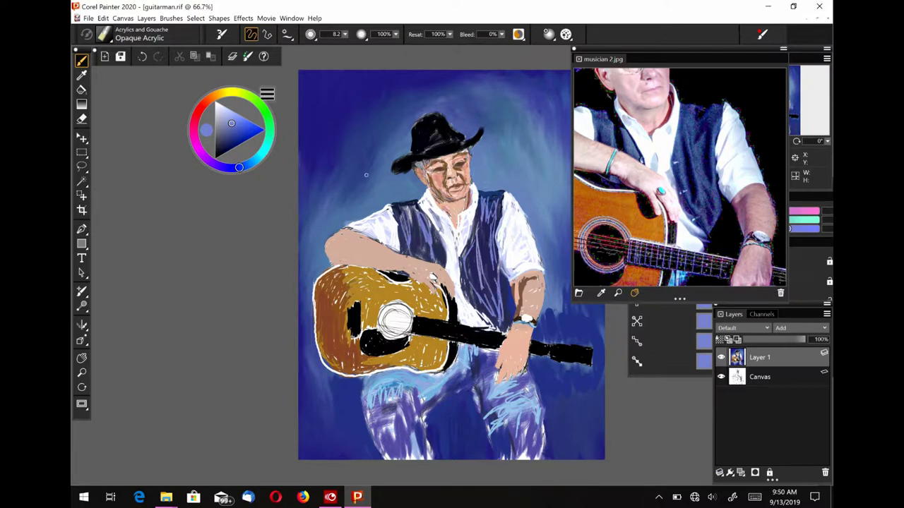
Switch to the Coarse Oily Blender and blend the blue highlight strokes on both sides of the vest
{"action": "left_click", "coordinate": [104, 34]}
{"action": "left_click", "coordinate": [123, 178]}
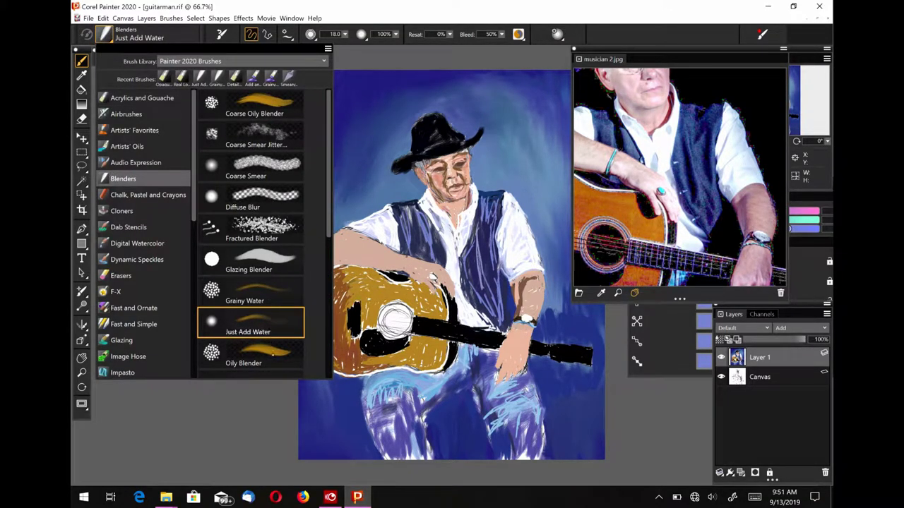
{"action": "left_click", "coordinate": [212, 106]}
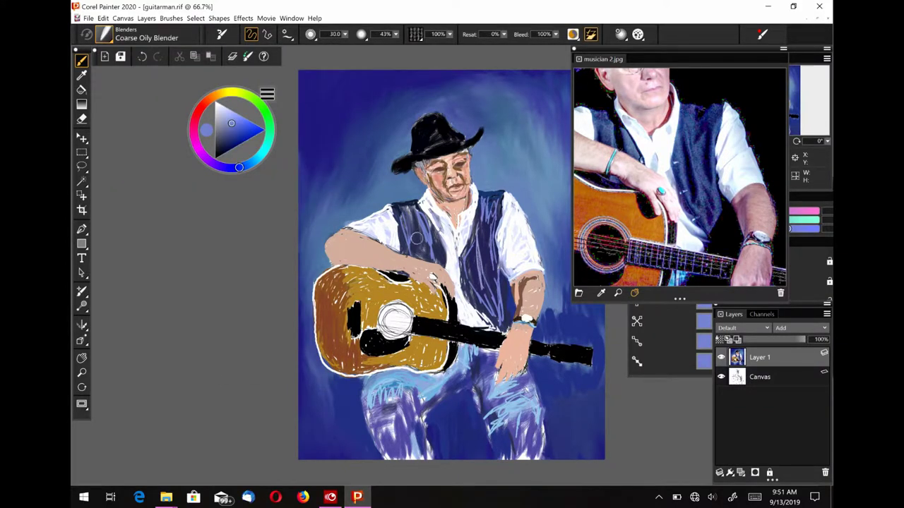
{"action": "left_click_drag", "start_coordinate": [409, 211], "coordinate": [403, 253]}
{"action": "mouse_move", "coordinate": [485, 198]}
{"action": "left_mouse_down"}
{"action": "mouse_move", "coordinate": [485, 225]}
{"action": "mouse_move", "coordinate": [499, 220]}
{"action": "mouse_move", "coordinate": [477, 258]}
{"action": "mouse_move", "coordinate": [473, 293]}
{"action": "mouse_move", "coordinate": [495, 317]}
{"action": "left_mouse_up"}
{"action": "mouse_move", "coordinate": [493, 229]}
{"action": "left_mouse_down"}
{"action": "mouse_move", "coordinate": [501, 325]}
{"action": "mouse_move", "coordinate": [474, 247]}
{"action": "left_mouse_up"}
{"action": "mouse_move", "coordinate": [478, 192]}
{"action": "left_mouse_down"}
{"action": "mouse_move", "coordinate": [494, 231]}
{"action": "mouse_move", "coordinate": [483, 223]}
{"action": "left_mouse_up"}
{"action": "left_click_drag", "start_coordinate": [407, 208], "coordinate": [425, 245]}
Blend the blue strokes down both legs of the jeans and smooth the white strokes of the shirt sleeves
{"action": "mouse_move", "coordinate": [399, 381]}
{"action": "left_mouse_down"}
{"action": "mouse_move", "coordinate": [396, 411]}
{"action": "mouse_move", "coordinate": [371, 416]}
{"action": "mouse_move", "coordinate": [447, 383]}
{"action": "left_mouse_up"}
{"action": "left_click_drag", "start_coordinate": [483, 356], "coordinate": [468, 372]}
{"action": "mouse_move", "coordinate": [514, 387]}
{"action": "left_mouse_down"}
{"action": "mouse_move", "coordinate": [490, 416]}
{"action": "mouse_move", "coordinate": [529, 428]}
{"action": "mouse_move", "coordinate": [514, 399]}
{"action": "mouse_move", "coordinate": [491, 434]}
{"action": "mouse_move", "coordinate": [487, 416]}
{"action": "left_mouse_up"}
{"action": "left_click_drag", "start_coordinate": [526, 390], "coordinate": [521, 452]}
{"action": "left_click_drag", "start_coordinate": [536, 411], "coordinate": [499, 431]}
{"action": "left_click_drag", "start_coordinate": [413, 388], "coordinate": [387, 437]}
{"action": "left_click_drag", "start_coordinate": [375, 407], "coordinate": [390, 446]}
{"action": "left_click_drag", "start_coordinate": [421, 416], "coordinate": [413, 459]}
{"action": "left_click_drag", "start_coordinate": [541, 441], "coordinate": [534, 458]}
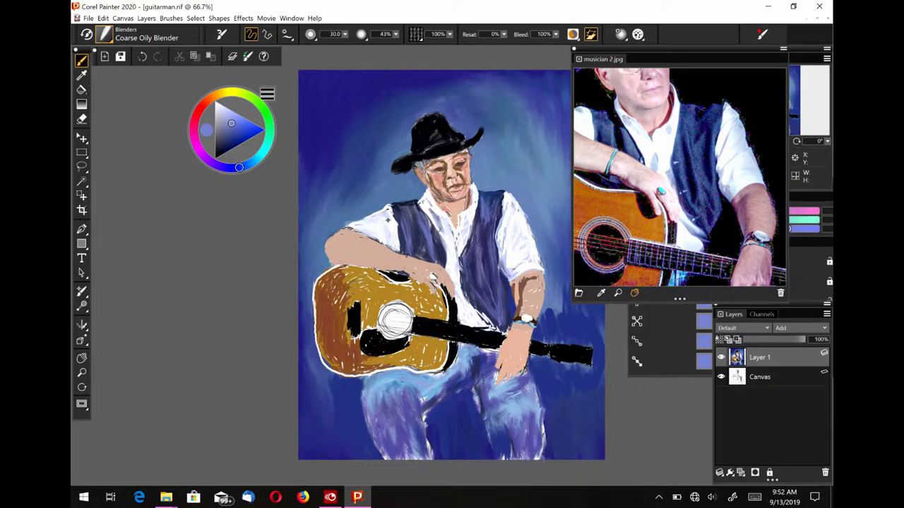
{"action": "left_click_drag", "start_coordinate": [499, 223], "coordinate": [503, 196]}
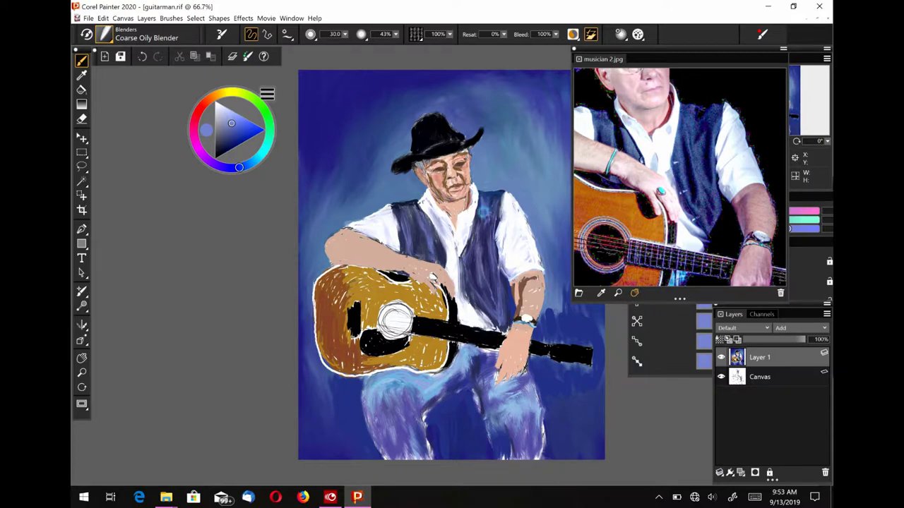
Switch to the Just Add Water blender at size 4.6 and smooth the skin tones on the cheeks and jaw
{"action": "scroll", "coordinate": [674, 163], "scroll_direction": "up", "scroll_amount": 3}
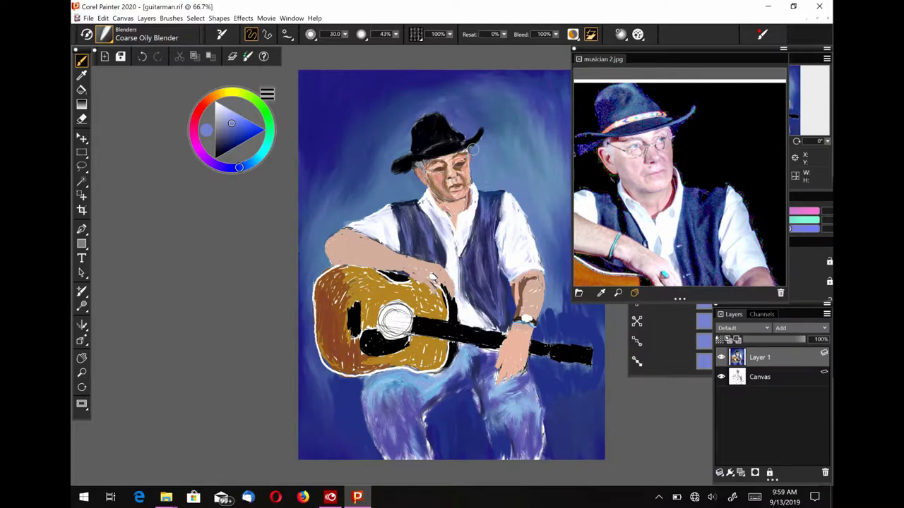
{"action": "scroll", "coordinate": [473, 150], "scroll_direction": "up", "scroll_amount": 5}
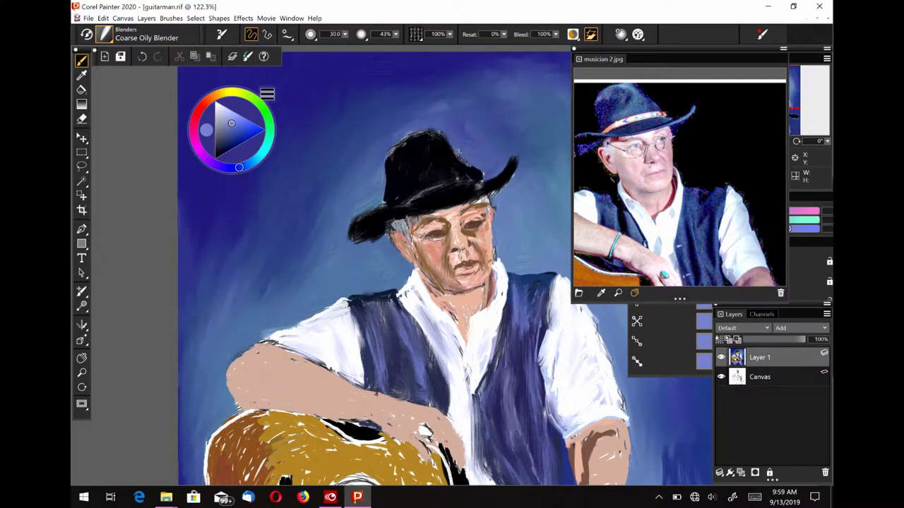
{"action": "scroll", "coordinate": [487, 198], "scroll_direction": "up", "scroll_amount": 4}
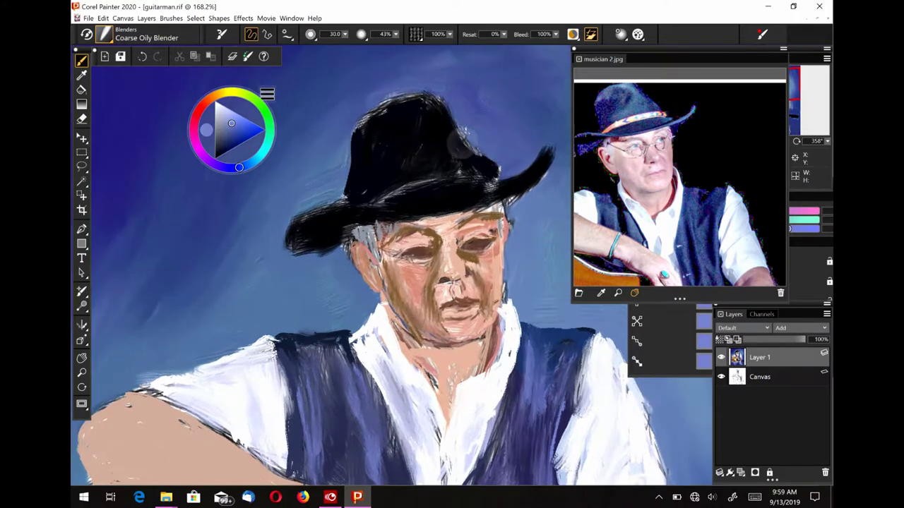
{"action": "scroll", "coordinate": [466, 381], "scroll_direction": "down", "scroll_amount": 1}
{"action": "left_click", "coordinate": [105, 35]}
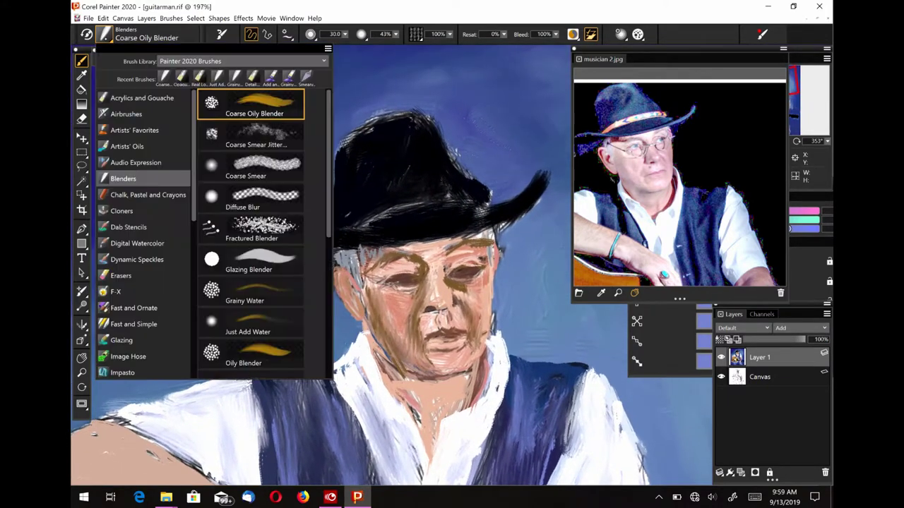
{"action": "left_click", "coordinate": [263, 324]}
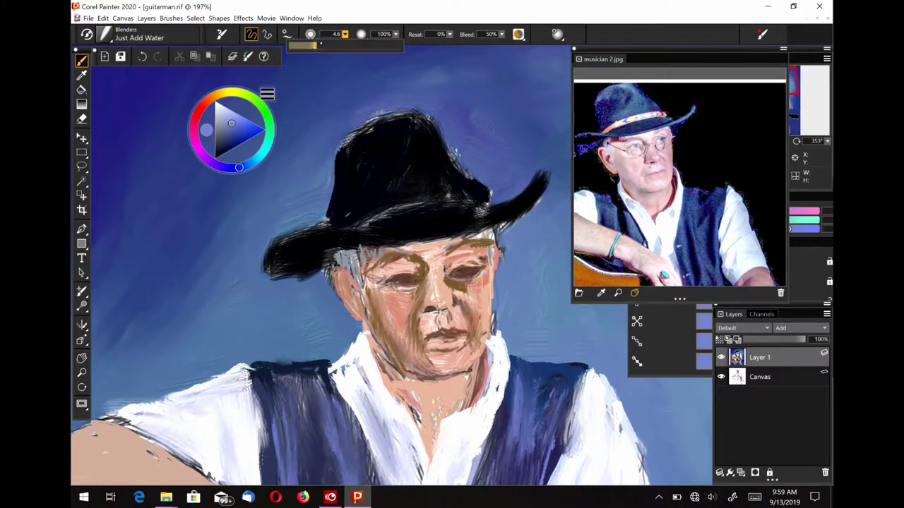
{"action": "left_click_drag", "start_coordinate": [370, 285], "coordinate": [366, 311]}
{"action": "mouse_move", "coordinate": [393, 356]}
{"action": "left_mouse_down"}
{"action": "mouse_move", "coordinate": [378, 324]}
{"action": "mouse_move", "coordinate": [424, 328]}
{"action": "mouse_move", "coordinate": [430, 316]}
{"action": "left_mouse_up"}
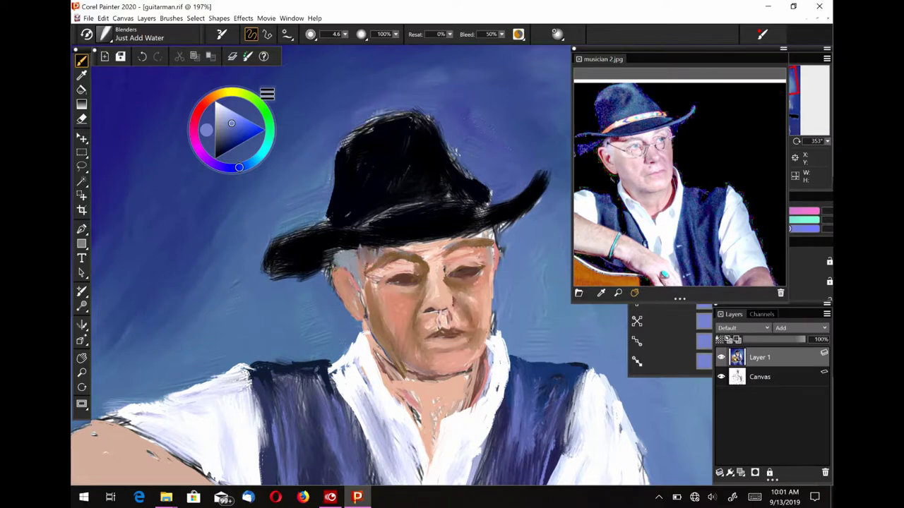
{"action": "left_click_drag", "start_coordinate": [380, 332], "coordinate": [368, 350]}
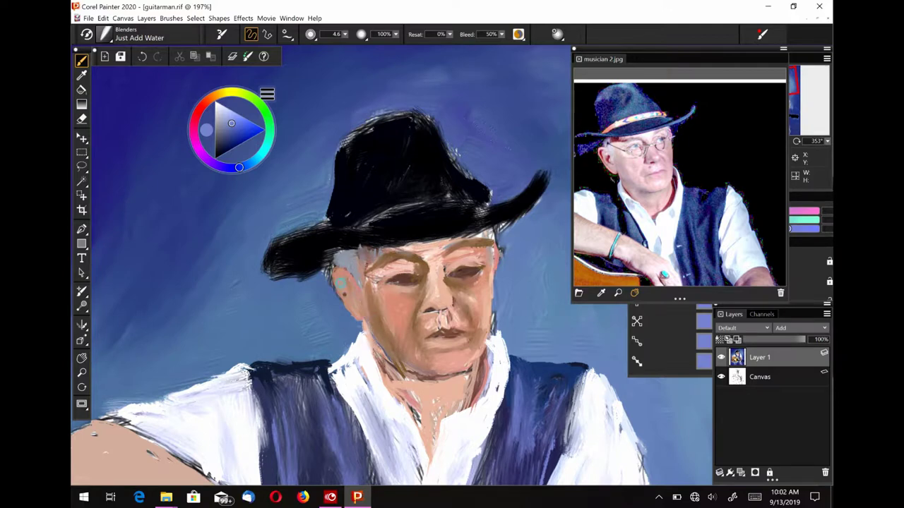
Blend the skin tones under the chin and around the brows, eyelids, nose and mouth
{"action": "mouse_move", "coordinate": [406, 379]}
{"action": "left_mouse_down"}
{"action": "mouse_move", "coordinate": [455, 375]}
{"action": "mouse_move", "coordinate": [476, 380]}
{"action": "mouse_move", "coordinate": [471, 393]}
{"action": "left_mouse_up"}
{"action": "mouse_move", "coordinate": [429, 275]}
{"action": "left_mouse_down"}
{"action": "mouse_move", "coordinate": [429, 256]}
{"action": "mouse_move", "coordinate": [404, 246]}
{"action": "mouse_move", "coordinate": [446, 274]}
{"action": "mouse_move", "coordinate": [447, 286]}
{"action": "left_mouse_up"}
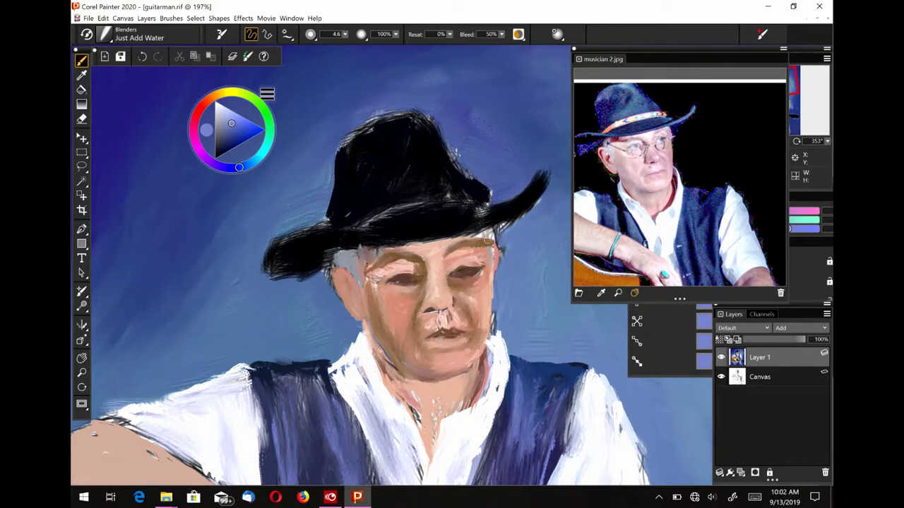
{"action": "left_click_drag", "start_coordinate": [487, 247], "coordinate": [488, 237]}
{"action": "mouse_move", "coordinate": [480, 328]}
{"action": "left_mouse_down"}
{"action": "mouse_move", "coordinate": [442, 322]}
{"action": "mouse_move", "coordinate": [440, 333]}
{"action": "mouse_move", "coordinate": [418, 338]}
{"action": "left_mouse_up"}
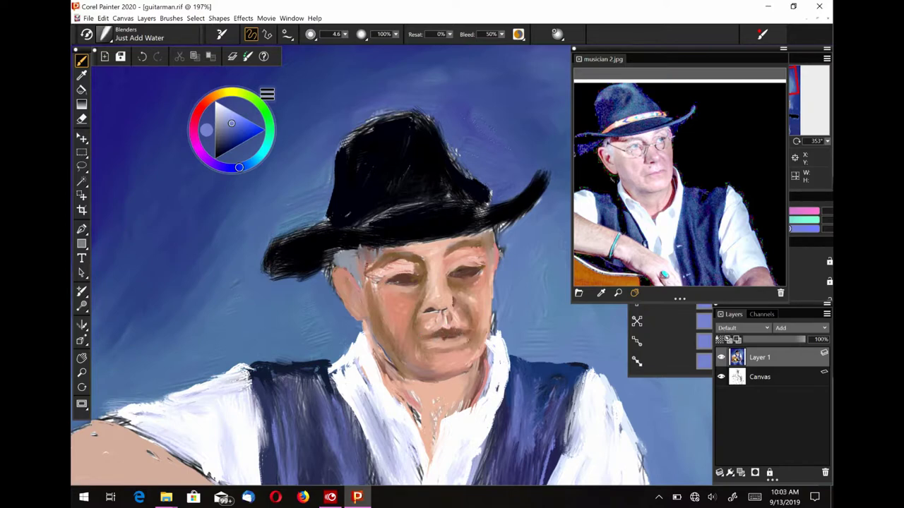
{"action": "mouse_move", "coordinate": [378, 277]}
{"action": "left_mouse_down"}
{"action": "mouse_move", "coordinate": [371, 271]}
{"action": "mouse_move", "coordinate": [427, 268]}
{"action": "left_mouse_up"}
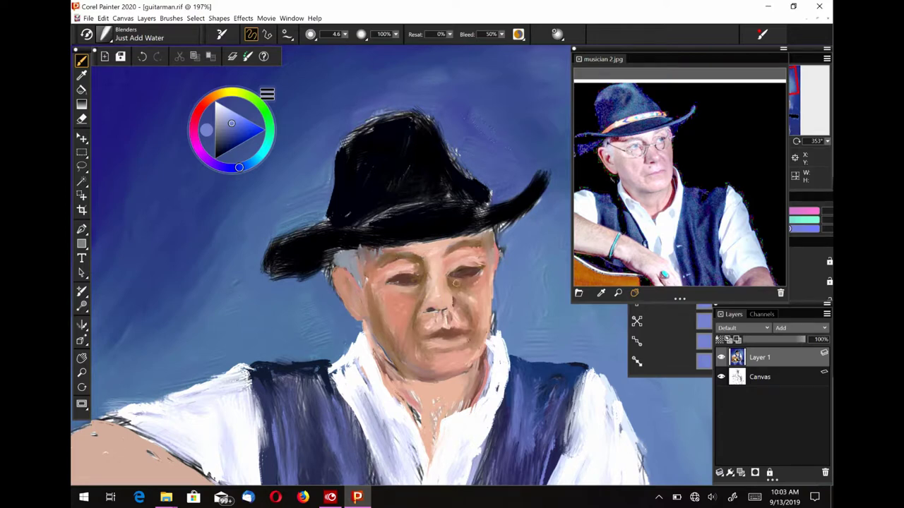
{"action": "mouse_move", "coordinate": [444, 311]}
{"action": "left_mouse_down"}
{"action": "mouse_move", "coordinate": [458, 315]}
{"action": "mouse_move", "coordinate": [434, 329]}
{"action": "left_mouse_up"}
Switch to the Real Long Bristle acrylic brush at size 2.0 and paint the hat brim's lower edge and tip in black
{"action": "left_click", "coordinate": [105, 33]}
{"action": "left_click", "coordinate": [145, 99]}
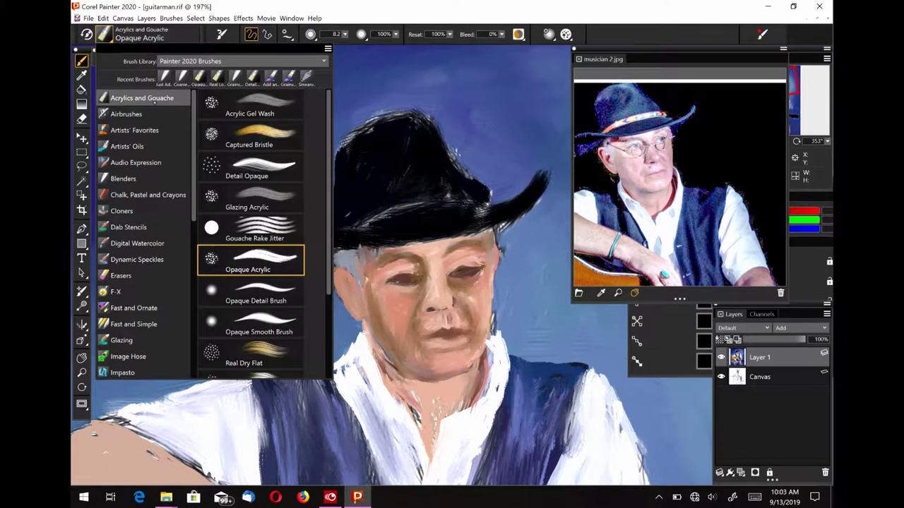
{"action": "scroll", "coordinate": [254, 282], "scroll_direction": "down", "scroll_amount": 2}
{"action": "left_click", "coordinate": [255, 300]}
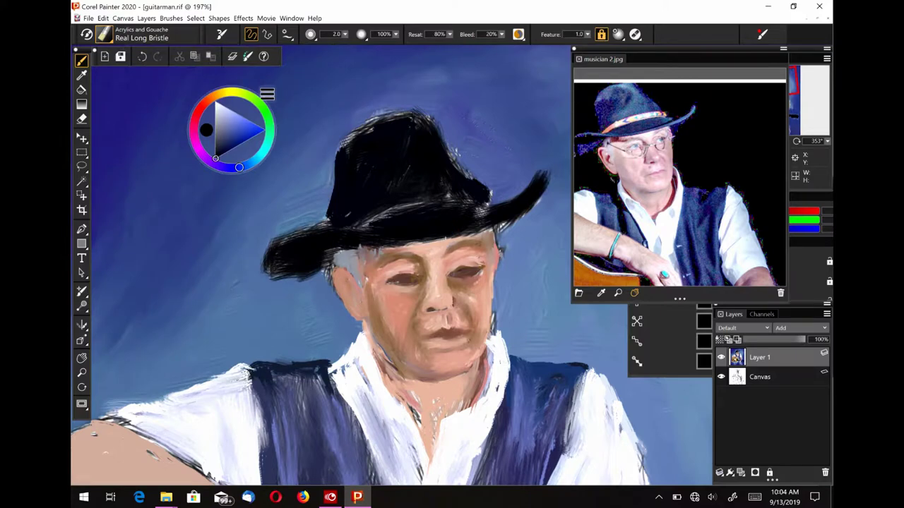
{"action": "left_click_drag", "start_coordinate": [397, 245], "coordinate": [510, 225]}
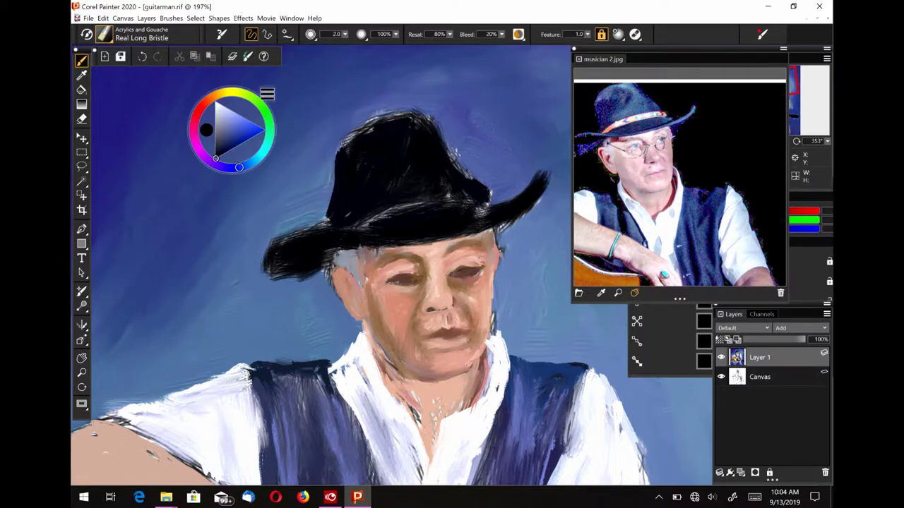
{"action": "left_click_drag", "start_coordinate": [614, 197], "coordinate": [649, 180]}
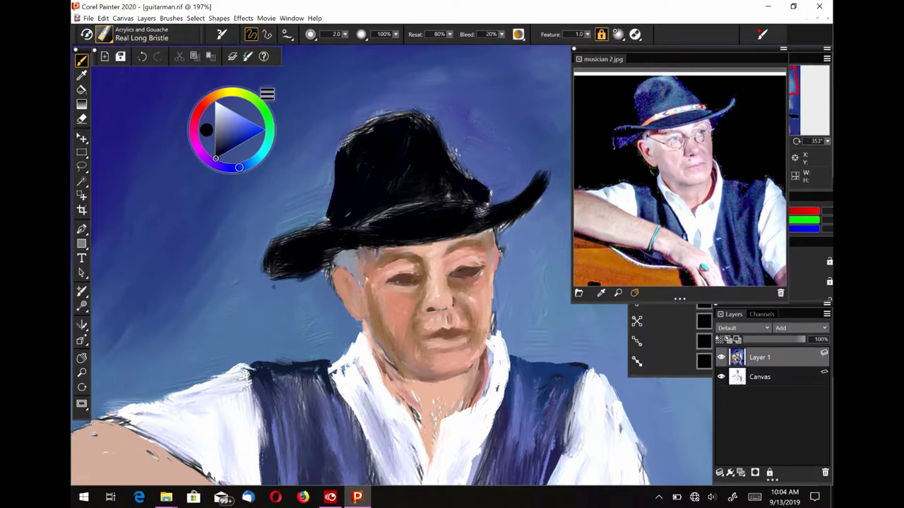
{"action": "left_click_drag", "start_coordinate": [294, 282], "coordinate": [265, 281]}
Sample the neck's skin tone, fill the pale gaps on the neck and collar opening, and blend the strokes
{"action": "left_click", "coordinate": [418, 395], "text": "alt"}
{"action": "left_click_drag", "start_coordinate": [421, 381], "coordinate": [414, 442]}
{"action": "left_click_drag", "start_coordinate": [451, 413], "coordinate": [483, 392]}
{"action": "left_click_drag", "start_coordinate": [489, 346], "coordinate": [483, 398]}
{"action": "mouse_move", "coordinate": [433, 414]}
{"action": "left_mouse_down"}
{"action": "mouse_move", "coordinate": [451, 422]}
{"action": "mouse_move", "coordinate": [433, 432]}
{"action": "left_mouse_up"}
{"action": "key", "text": "b"}
{"action": "left_click_drag", "start_coordinate": [489, 349], "coordinate": [478, 400]}
{"action": "mouse_move", "coordinate": [415, 381]}
{"action": "left_mouse_down"}
{"action": "mouse_move", "coordinate": [417, 435]}
{"action": "mouse_move", "coordinate": [439, 449]}
{"action": "left_mouse_up"}
Sample the blue background colour beside the collar and return to the brush
{"action": "key", "text": "d"}
{"action": "left_click", "coordinate": [328, 331]}
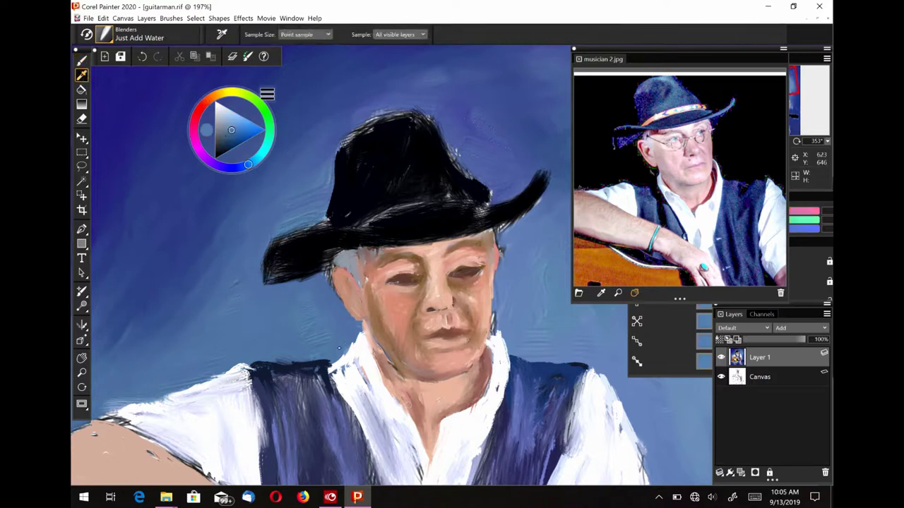
{"action": "key", "text": "b"}
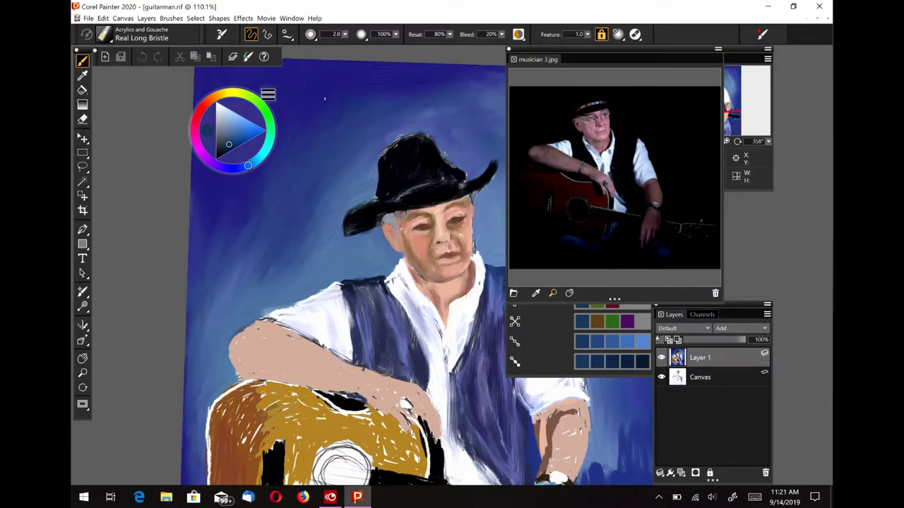
Enlarge the face in the musician 3.jpg reference photo and the painted head to compare their features
{"action": "scroll", "coordinate": [353, 282], "scroll_direction": "up", "scroll_amount": 3}
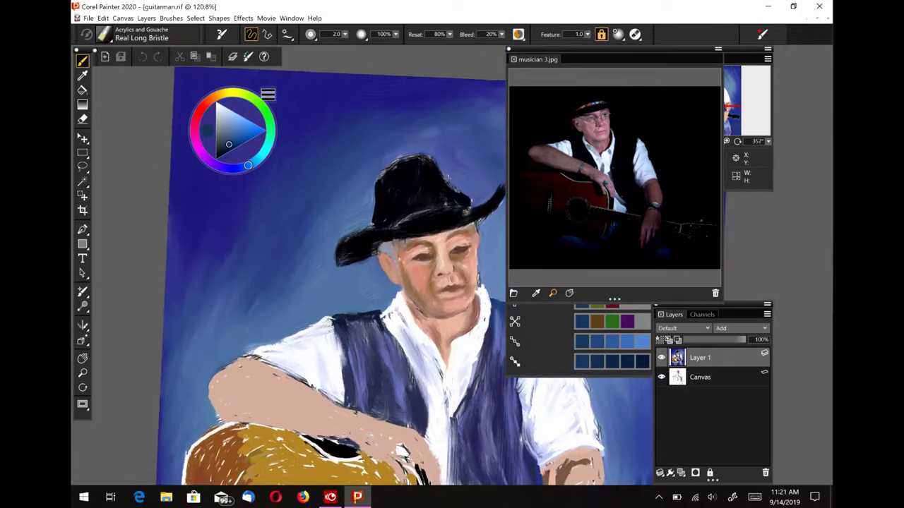
{"action": "scroll", "coordinate": [618, 158], "scroll_direction": "up", "scroll_amount": 2}
{"action": "scroll", "coordinate": [618, 158], "scroll_direction": "up", "scroll_amount": 2}
{"action": "left_click_drag", "start_coordinate": [597, 141], "coordinate": [622, 216]}
{"action": "scroll", "coordinate": [622, 226], "scroll_direction": "down", "scroll_amount": 2}
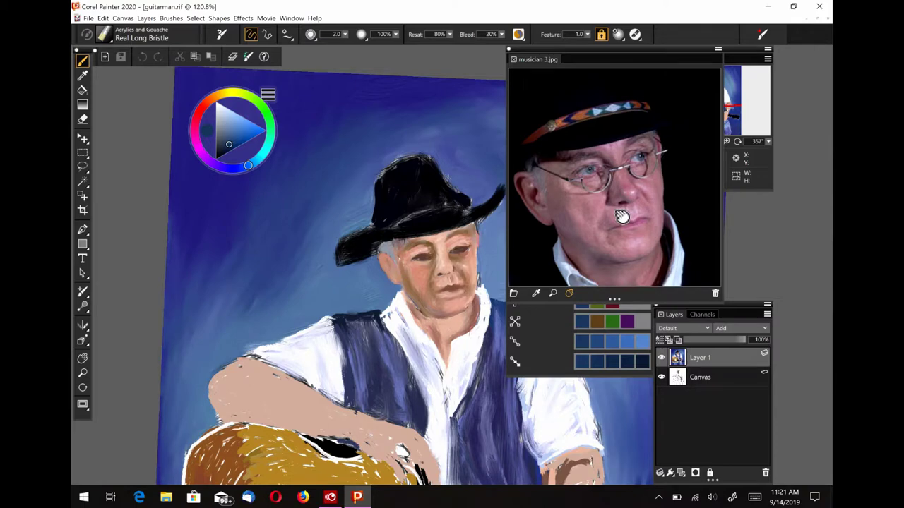
{"action": "scroll", "coordinate": [318, 283], "scroll_direction": "up", "scroll_amount": 2}
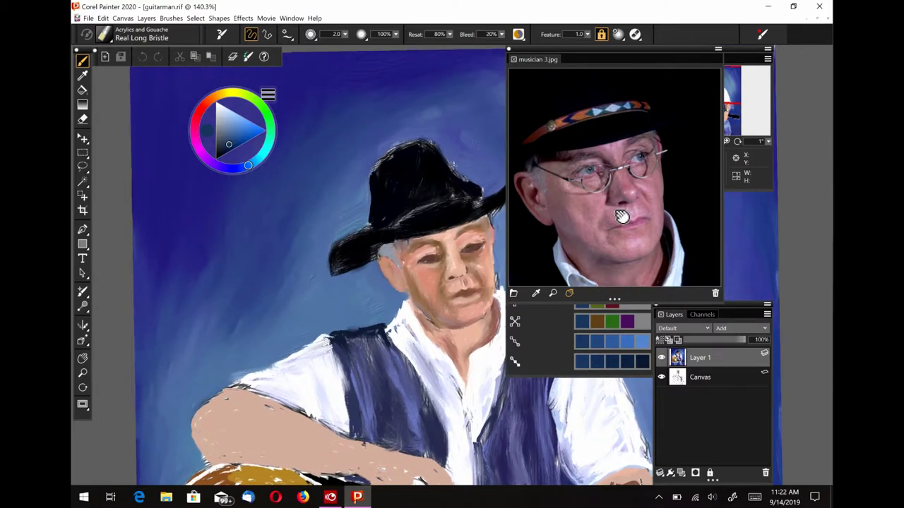
{"action": "scroll", "coordinate": [318, 282], "scroll_direction": "up", "scroll_amount": 2}
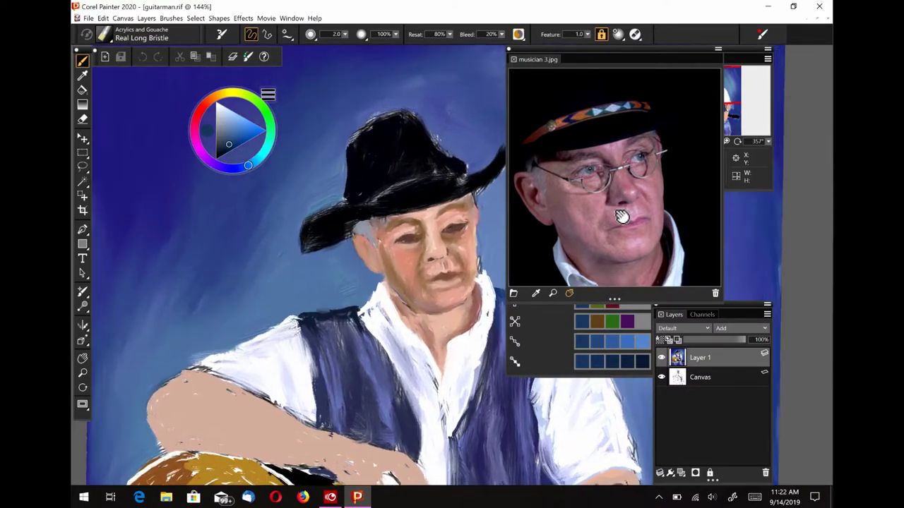
{"action": "scroll", "coordinate": [317, 283], "scroll_direction": "up", "scroll_amount": 2}
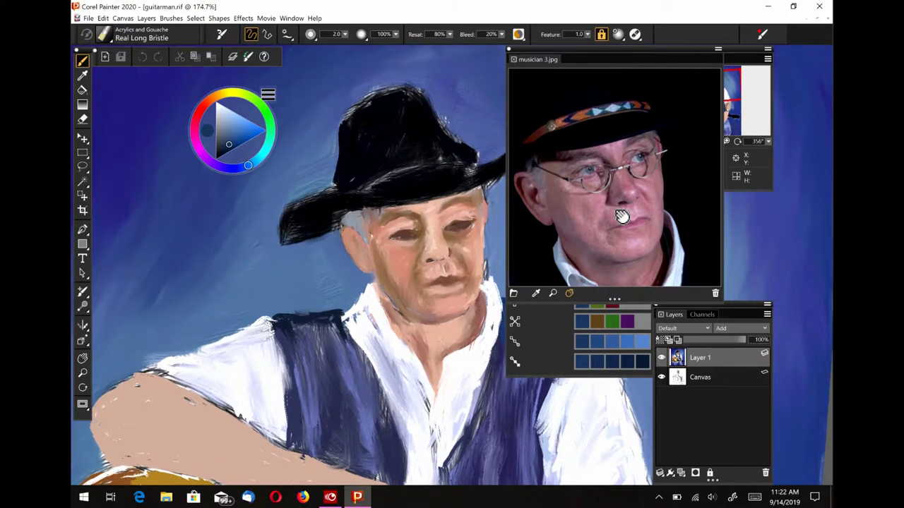
Choose a near-black colour and darken the details of both eyes
{"action": "left_click", "coordinate": [200, 111]}
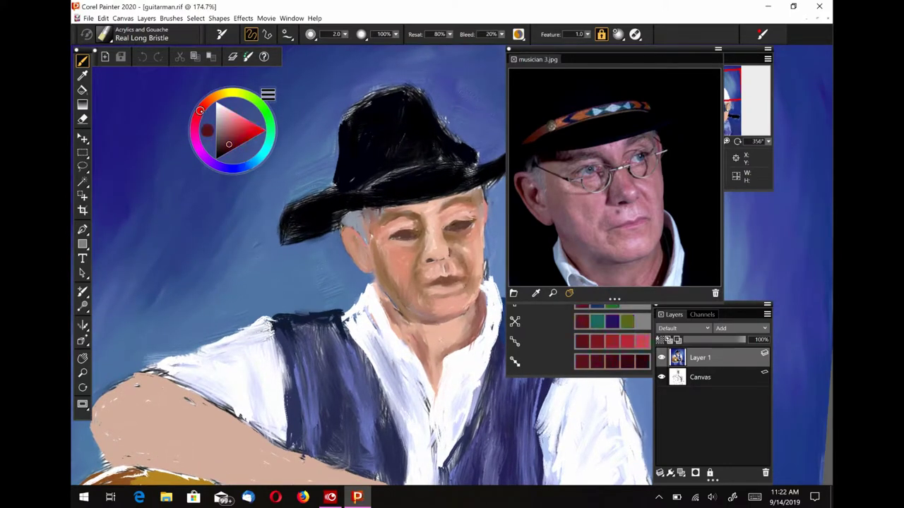
{"action": "left_click", "coordinate": [218, 158]}
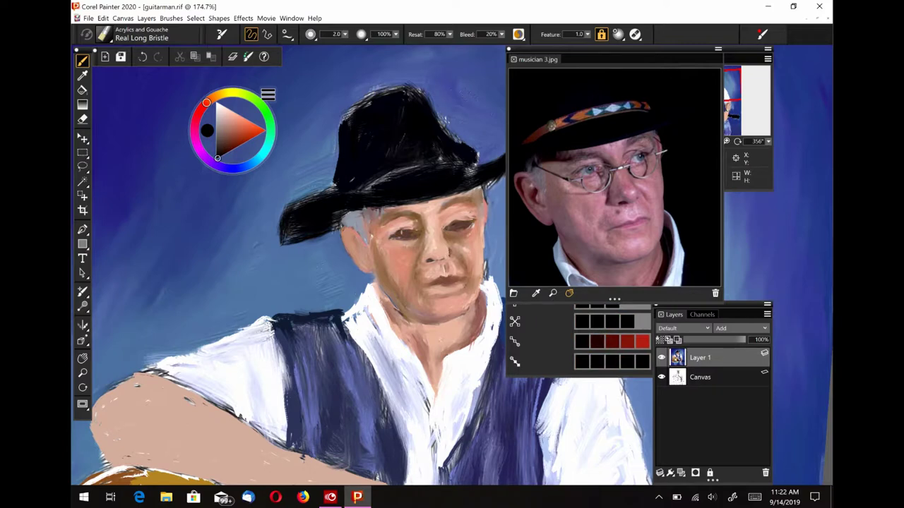
{"action": "left_click_drag", "start_coordinate": [393, 233], "coordinate": [468, 220]}
Set the brush size to 2.8 and rework the eye sockets with brown and skin tones sampled around the eye
{"action": "left_click", "coordinate": [456, 223], "text": "alt"}
{"action": "left_click", "coordinate": [345, 34]}
{"action": "left_click_drag", "start_coordinate": [301, 46], "coordinate": [310, 45]}
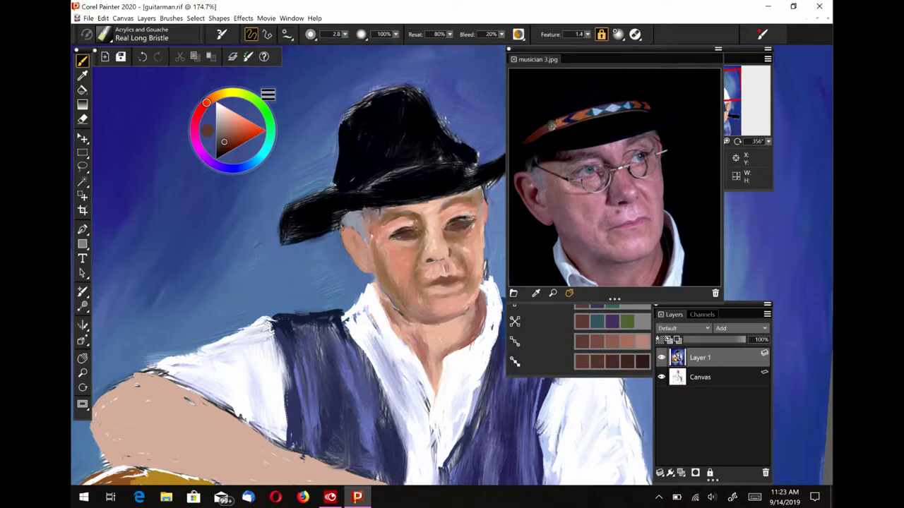
{"action": "mouse_move", "coordinate": [624, 59]}
{"action": "left_mouse_down"}
{"action": "mouse_move", "coordinate": [589, 81]}
{"action": "mouse_move", "coordinate": [616, 92]}
{"action": "left_mouse_up"}
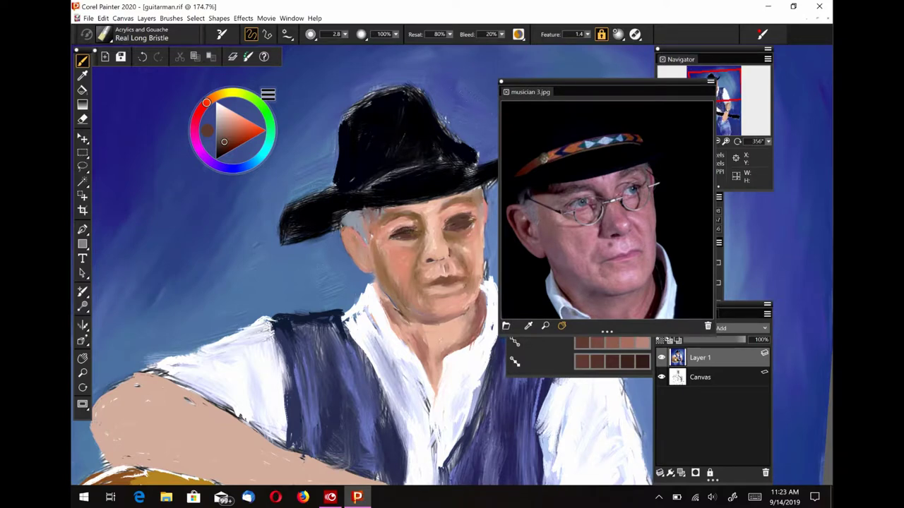
{"action": "left_click", "coordinate": [454, 218], "text": "alt"}
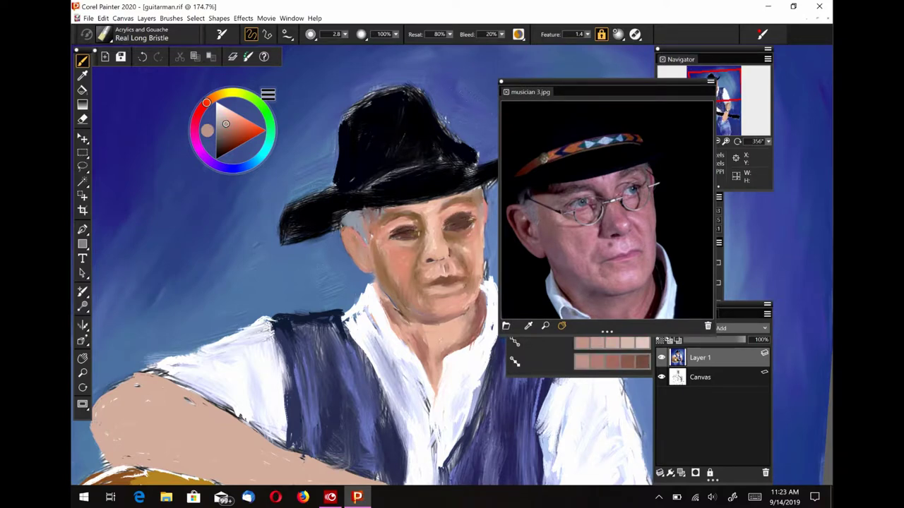
{"action": "left_click", "coordinate": [464, 226], "text": "alt"}
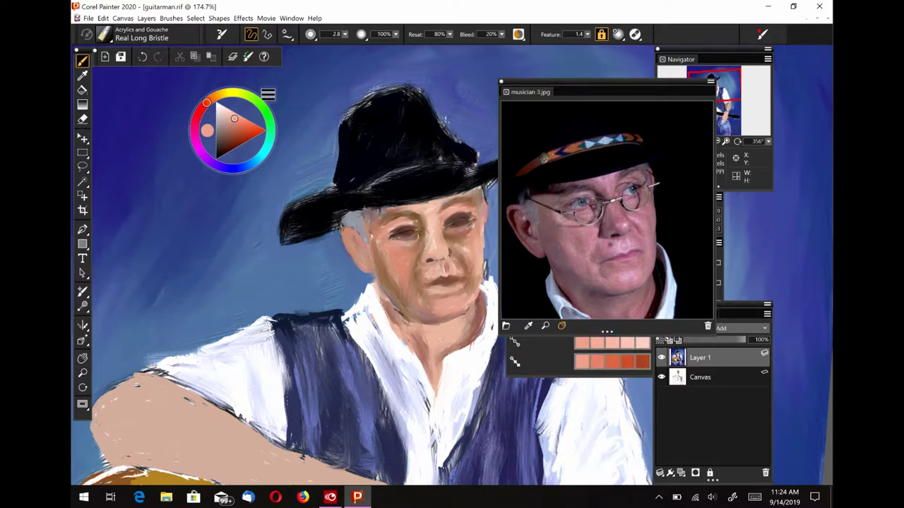
Add a new layer above Layer 1 and switch to the 2B Pencil from Pens and Pencils
{"action": "left_click", "coordinate": [681, 473]}
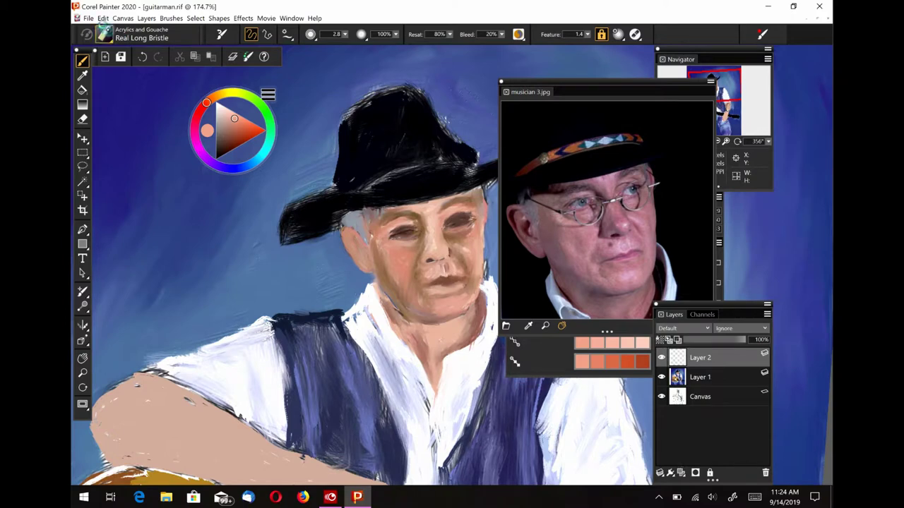
{"action": "left_click", "coordinate": [104, 34]}
{"action": "scroll", "coordinate": [134, 318], "scroll_direction": "down", "scroll_amount": 3}
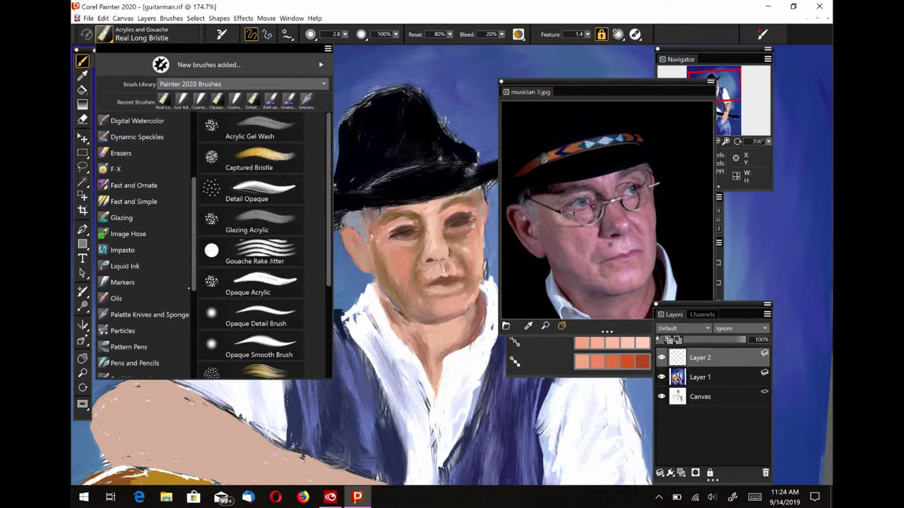
{"action": "left_click", "coordinate": [117, 363]}
{"action": "left_click", "coordinate": [248, 127]}
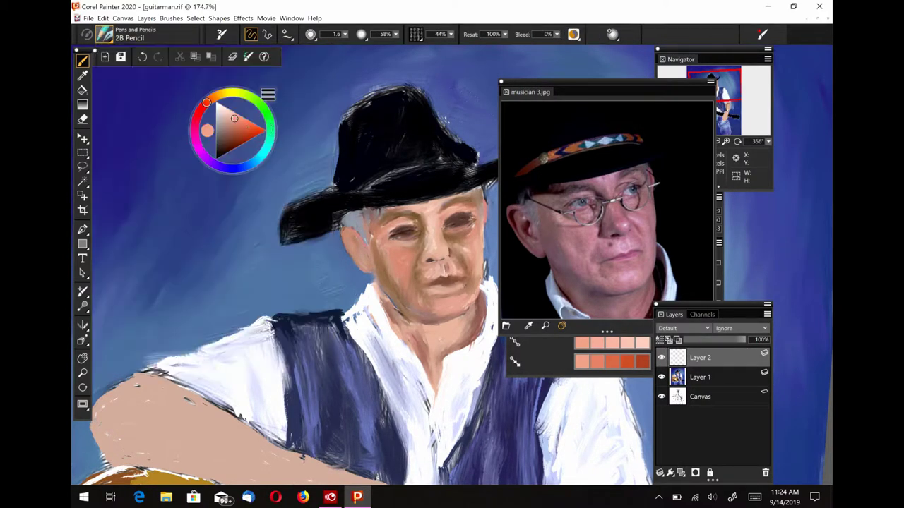
Sketch a vertical centre line down the face with cross guide lines at the brows, eyes, nose, mouth and chin
{"action": "left_click_drag", "start_coordinate": [437, 205], "coordinate": [443, 322]}
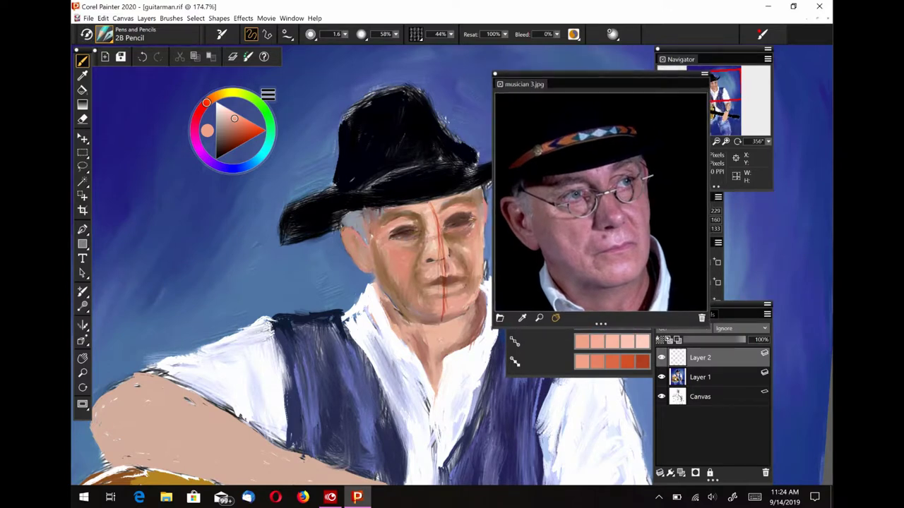
{"action": "left_click_drag", "start_coordinate": [385, 231], "coordinate": [480, 226]}
{"action": "mouse_move", "coordinate": [423, 259]}
{"action": "left_mouse_down"}
{"action": "mouse_move", "coordinate": [625, 242]}
{"action": "mouse_move", "coordinate": [483, 257]}
{"action": "left_mouse_up"}
{"action": "left_click_drag", "start_coordinate": [425, 290], "coordinate": [481, 277]}
{"action": "mouse_move", "coordinate": [431, 314]}
{"action": "left_mouse_down"}
{"action": "mouse_move", "coordinate": [469, 311]}
{"action": "mouse_move", "coordinate": [466, 318]}
{"action": "left_mouse_up"}
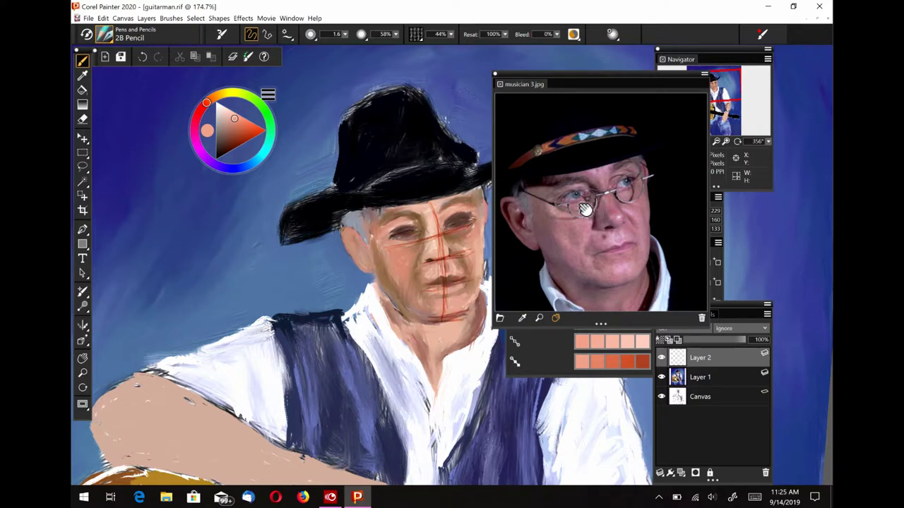
{"action": "left_click_drag", "start_coordinate": [395, 247], "coordinate": [475, 224]}
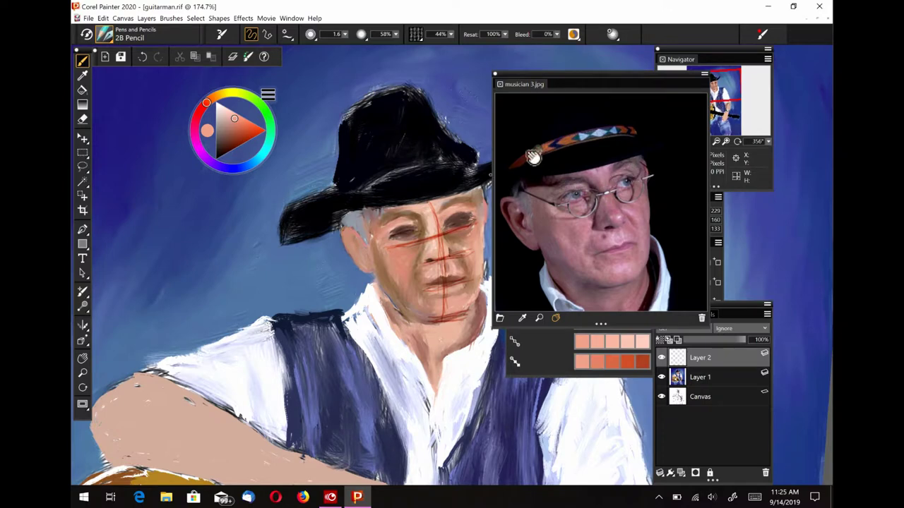
{"action": "left_click_drag", "start_coordinate": [413, 216], "coordinate": [462, 203]}
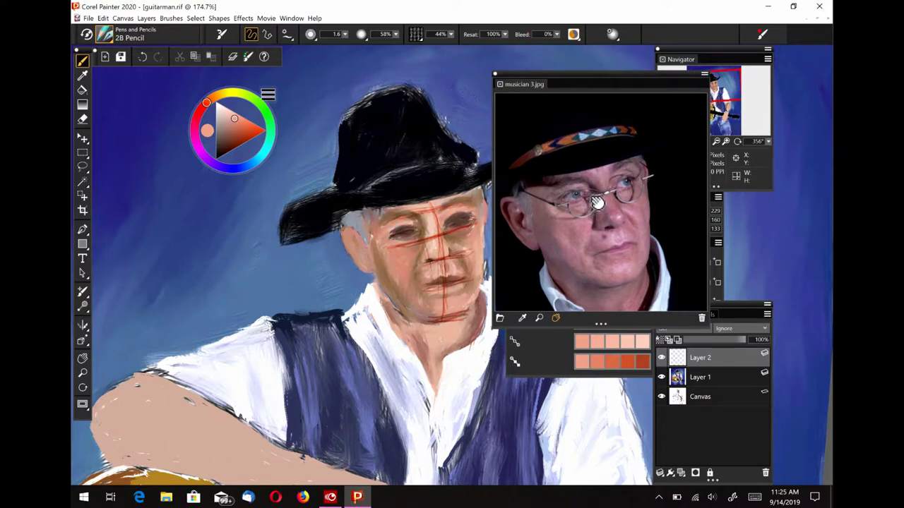
Choose a dark brown and outline both eyes and eyelids on Layer 1
{"action": "left_click", "coordinate": [224, 143]}
{"action": "left_click", "coordinate": [699, 377]}
{"action": "left_click_drag", "start_coordinate": [419, 231], "coordinate": [395, 239]}
{"action": "mouse_move", "coordinate": [468, 226]}
{"action": "left_mouse_down"}
{"action": "mouse_move", "coordinate": [391, 237]}
{"action": "mouse_move", "coordinate": [416, 227]}
{"action": "left_mouse_up"}
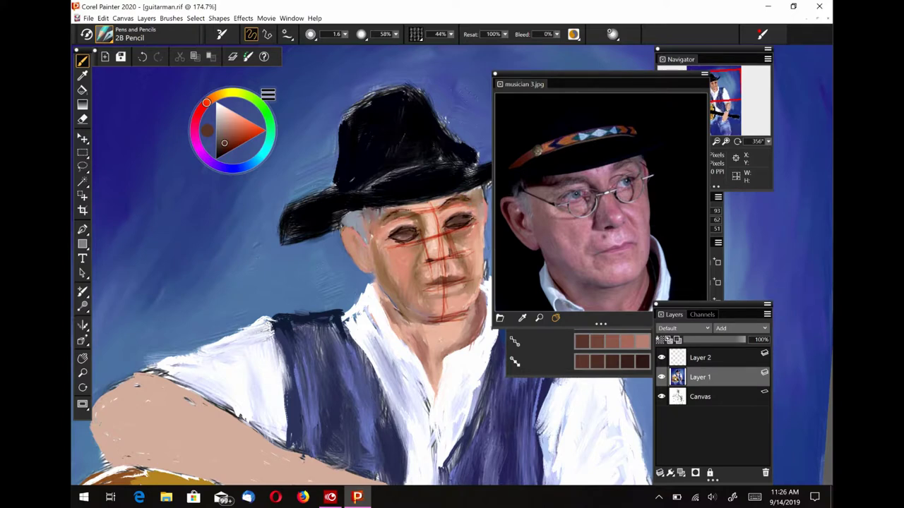
Draw the nose contour, nostrils, mouth line and cheek creases in dark brown
{"action": "mouse_move", "coordinate": [423, 226]}
{"action": "left_mouse_down"}
{"action": "mouse_move", "coordinate": [431, 264]}
{"action": "mouse_move", "coordinate": [422, 237]}
{"action": "mouse_move", "coordinate": [438, 262]}
{"action": "mouse_move", "coordinate": [455, 255]}
{"action": "mouse_move", "coordinate": [452, 249]}
{"action": "mouse_move", "coordinate": [428, 282]}
{"action": "mouse_move", "coordinate": [438, 268]}
{"action": "mouse_move", "coordinate": [436, 281]}
{"action": "mouse_move", "coordinate": [463, 278]}
{"action": "mouse_move", "coordinate": [452, 276]}
{"action": "left_mouse_up"}
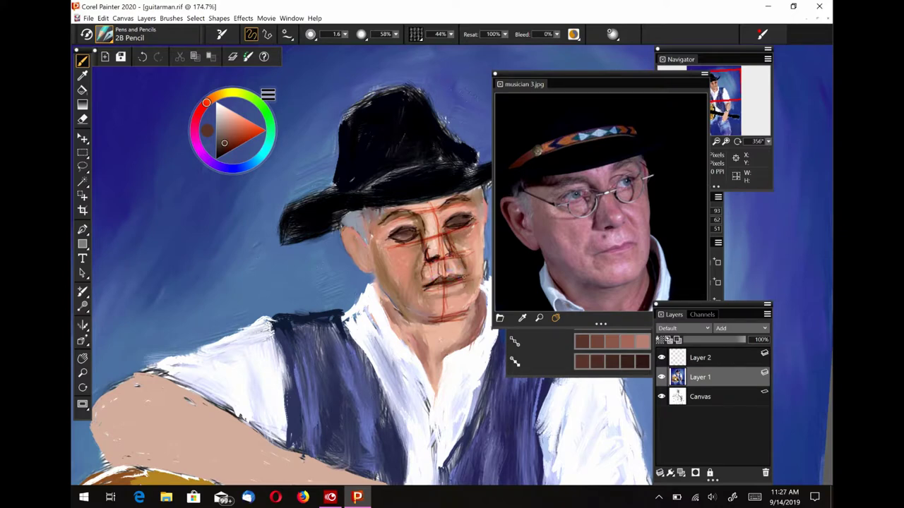
{"action": "left_click_drag", "start_coordinate": [408, 246], "coordinate": [429, 295]}
{"action": "left_click_drag", "start_coordinate": [456, 205], "coordinate": [467, 275]}
On Layer 2, draw vertical guide lines from both eyes down to the level of the mouth
{"action": "left_click", "coordinate": [700, 358]}
{"action": "left_click_drag", "start_coordinate": [400, 229], "coordinate": [418, 295]}
{"action": "left_click_drag", "start_coordinate": [459, 230], "coordinate": [472, 280]}
{"action": "left_click_drag", "start_coordinate": [458, 218], "coordinate": [468, 279]}
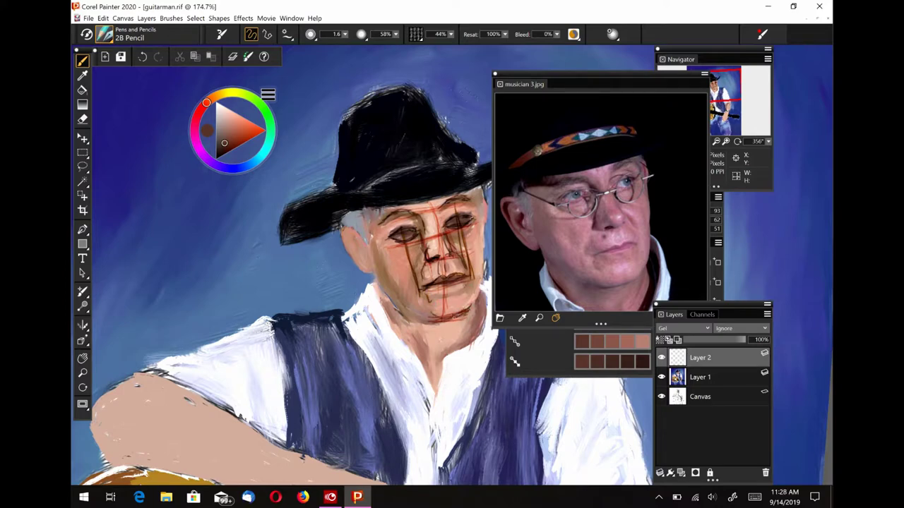
Strengthen the guide lines for the chin, face centre and nose, and mark the cheek and jaw contour
{"action": "left_click_drag", "start_coordinate": [437, 319], "coordinate": [469, 310]}
{"action": "left_click_drag", "start_coordinate": [439, 222], "coordinate": [454, 309]}
{"action": "left_click_drag", "start_coordinate": [431, 204], "coordinate": [452, 316]}
{"action": "mouse_move", "coordinate": [433, 227]}
{"action": "left_mouse_down"}
{"action": "mouse_move", "coordinate": [442, 249]}
{"action": "mouse_move", "coordinate": [459, 240]}
{"action": "left_mouse_up"}
{"action": "mouse_move", "coordinate": [402, 241]}
{"action": "left_mouse_down"}
{"action": "mouse_move", "coordinate": [445, 238]}
{"action": "mouse_move", "coordinate": [463, 263]}
{"action": "left_mouse_up"}
{"action": "left_click_drag", "start_coordinate": [366, 250], "coordinate": [402, 311]}
On Layer 1, draw the ear's inner and outer contours and refine the brow and jaw lines
{"action": "left_click", "coordinate": [700, 377]}
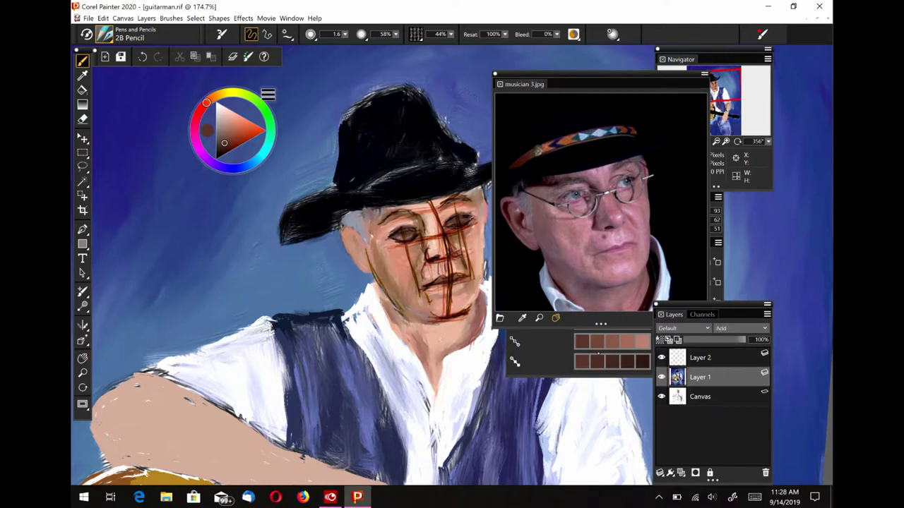
{"action": "mouse_move", "coordinate": [364, 243]}
{"action": "left_mouse_down"}
{"action": "mouse_move", "coordinate": [358, 256]}
{"action": "mouse_move", "coordinate": [350, 236]}
{"action": "left_mouse_up"}
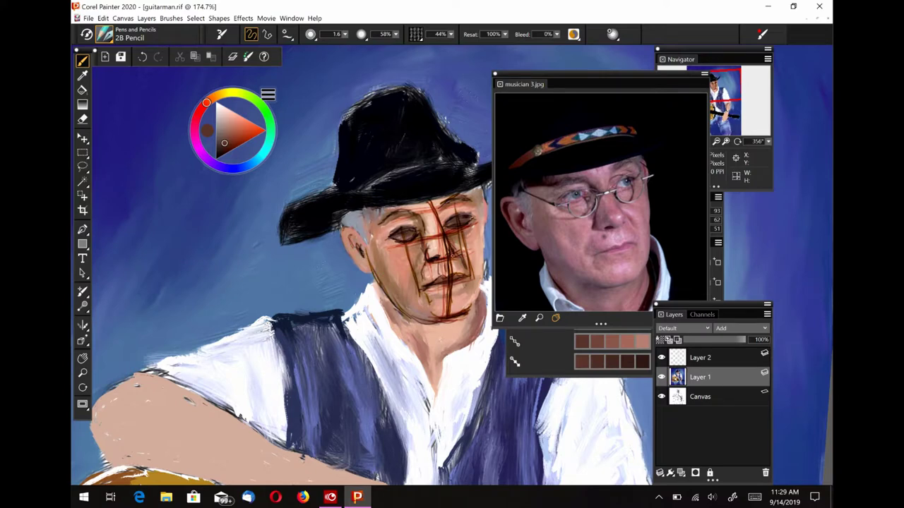
{"action": "left_click_drag", "start_coordinate": [469, 201], "coordinate": [388, 234]}
{"action": "mouse_move", "coordinate": [483, 233]}
{"action": "left_mouse_down"}
{"action": "mouse_move", "coordinate": [475, 297]}
{"action": "mouse_move", "coordinate": [461, 312]}
{"action": "mouse_move", "coordinate": [408, 305]}
{"action": "left_mouse_up"}
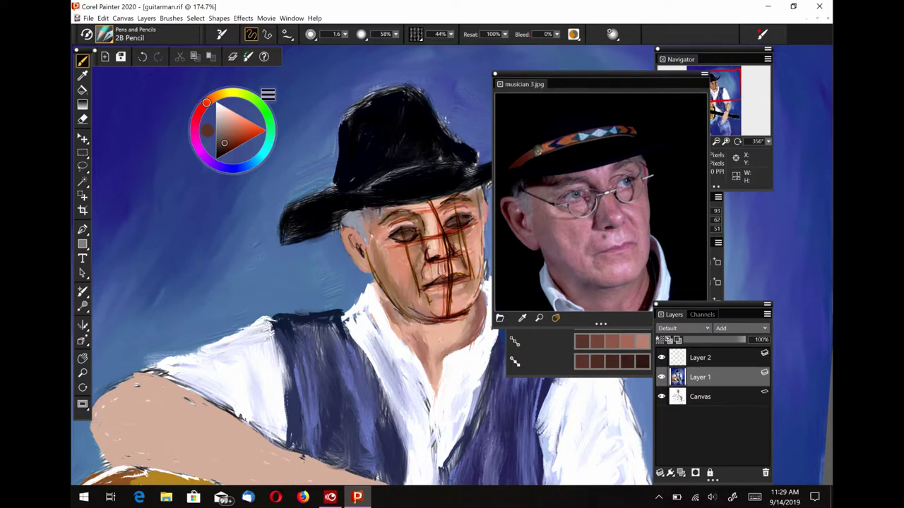
{"action": "left_click_drag", "start_coordinate": [342, 231], "coordinate": [371, 278]}
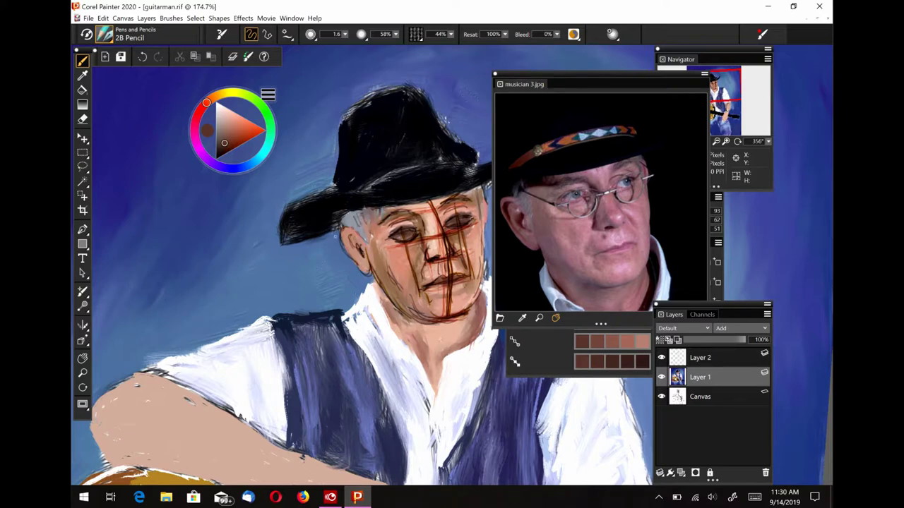
Choose a light skin tone and switch to the Opaque Acrylic brush from Acrylics and Gouache
{"action": "left_click", "coordinate": [231, 123]}
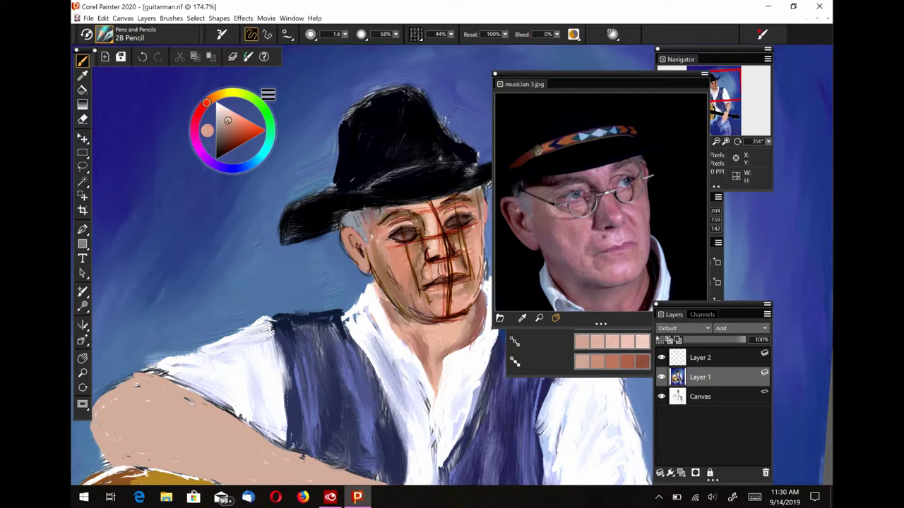
{"action": "key", "text": "ctrl+b"}
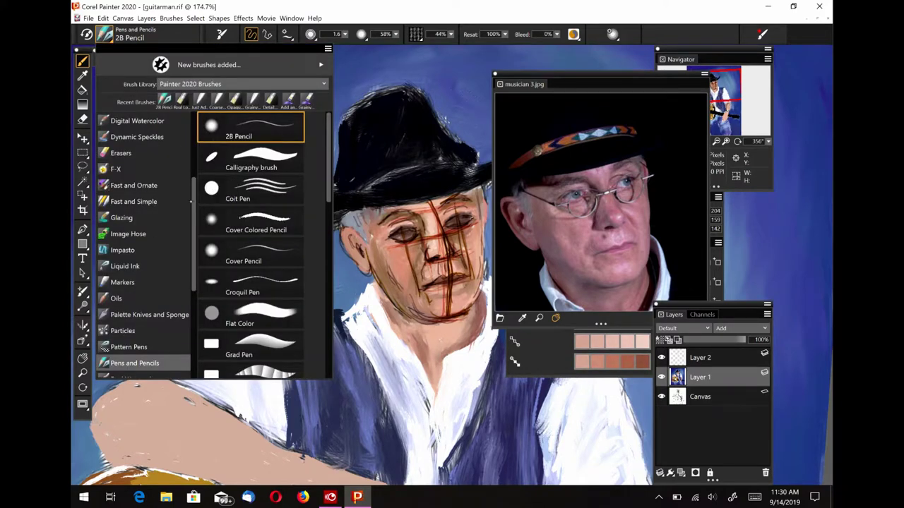
{"action": "scroll", "coordinate": [147, 163], "scroll_direction": "up", "scroll_amount": 3}
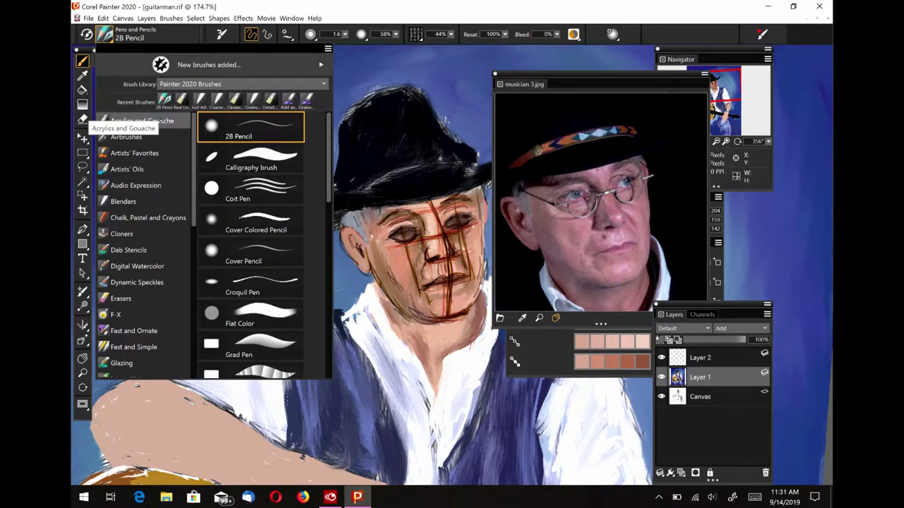
{"action": "left_click", "coordinate": [113, 122]}
{"action": "left_click", "coordinate": [250, 182]}
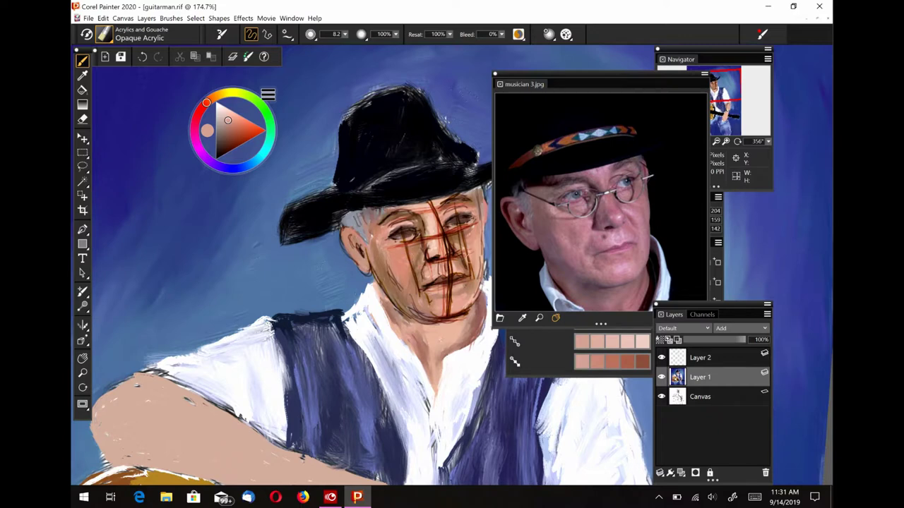
Hide the guide lines on Layer 2 and make Layer 1 the active layer
{"action": "left_click", "coordinate": [699, 357]}
{"action": "left_click", "coordinate": [661, 357]}
{"action": "left_click", "coordinate": [414, 250]}
{"action": "left_click", "coordinate": [544, 290]}
{"action": "left_click", "coordinate": [700, 377]}
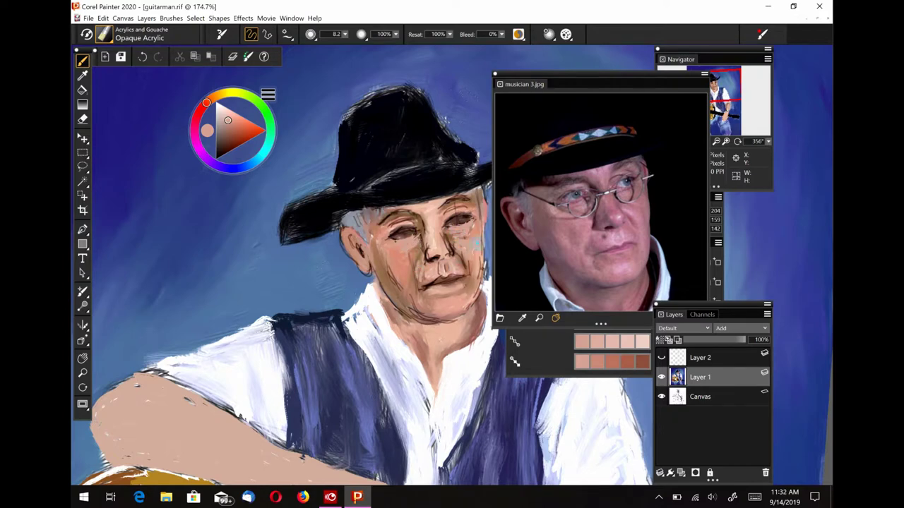
Paint light blue reflected light along the cheek and jaw edge on the ear side
{"action": "mouse_move", "coordinate": [400, 274]}
{"action": "left_mouse_down"}
{"action": "mouse_move", "coordinate": [406, 303]}
{"action": "mouse_move", "coordinate": [447, 320]}
{"action": "left_mouse_up"}
{"action": "left_click", "coordinate": [240, 167]}
Switch to the Just Add Water blender and soften the blue strokes along the jaw
{"action": "left_click", "coordinate": [104, 34]}
{"action": "left_click", "coordinate": [127, 202]}
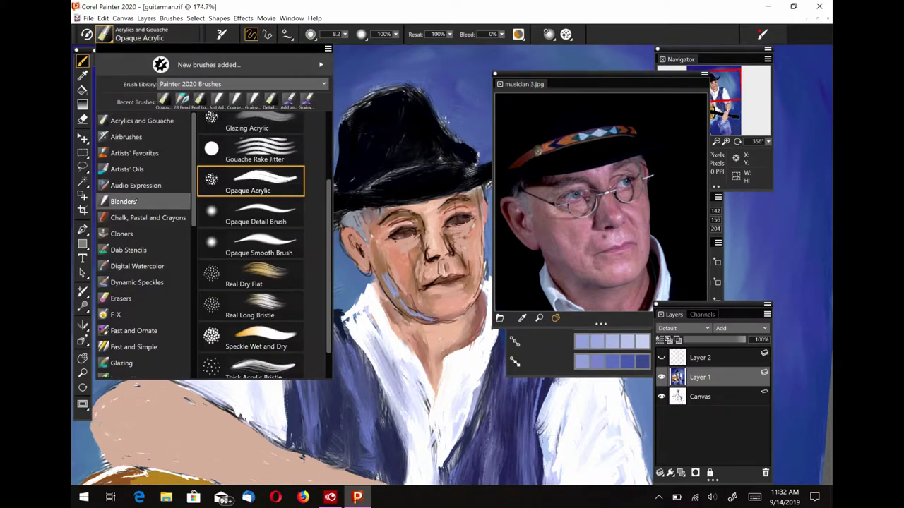
{"action": "left_click", "coordinate": [251, 247]}
{"action": "mouse_move", "coordinate": [385, 273]}
{"action": "left_mouse_down"}
{"action": "mouse_move", "coordinate": [397, 295]}
{"action": "mouse_move", "coordinate": [438, 323]}
{"action": "left_mouse_up"}
Choose a muted brown skin shade and return to the Opaque Acrylic brush for shading the cheek
{"action": "left_click", "coordinate": [208, 102]}
{"action": "left_click", "coordinate": [230, 136]}
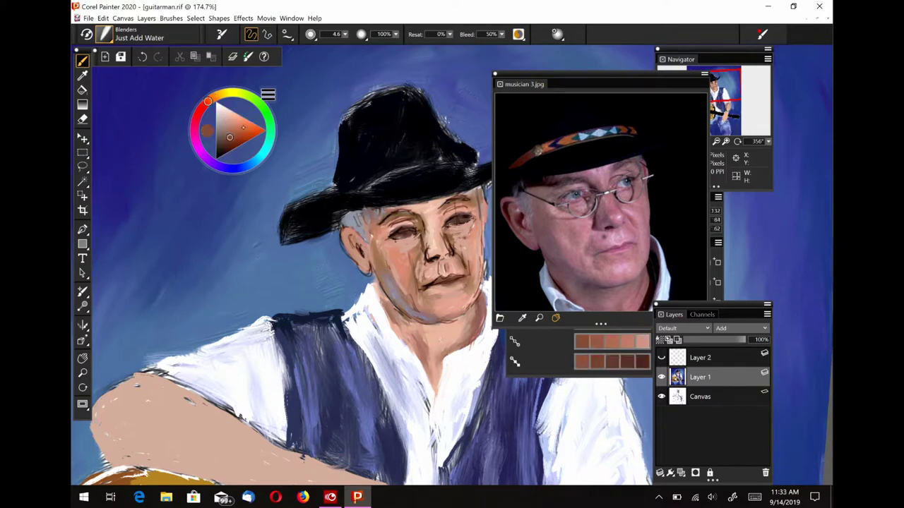
{"action": "left_click", "coordinate": [224, 133]}
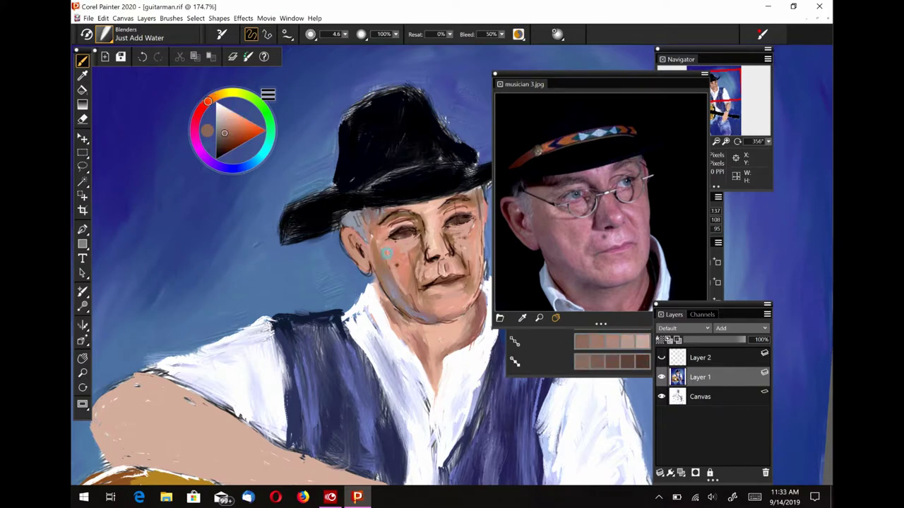
{"action": "left_click", "coordinate": [105, 34]}
{"action": "left_click", "coordinate": [104, 34]}
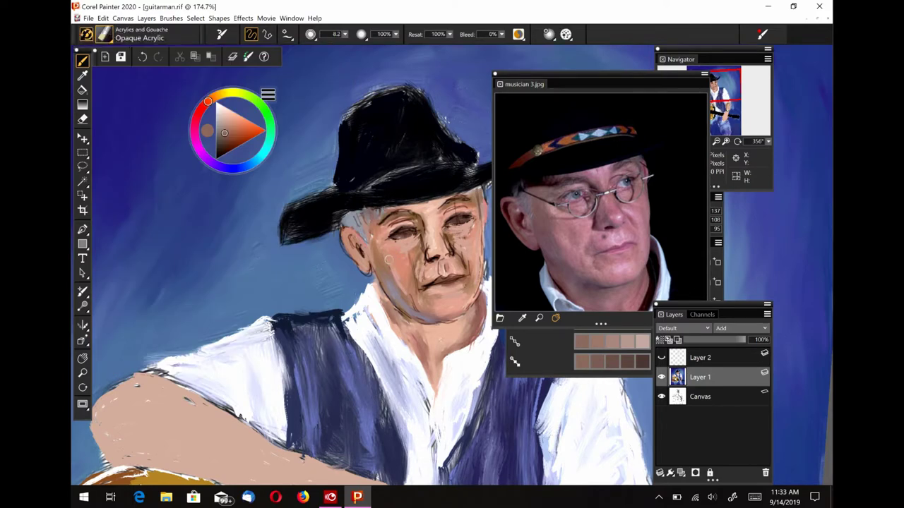
Shade the cheek on the ear side with darker brown and soften it with the Just Add Water blender
{"action": "left_click", "coordinate": [226, 135]}
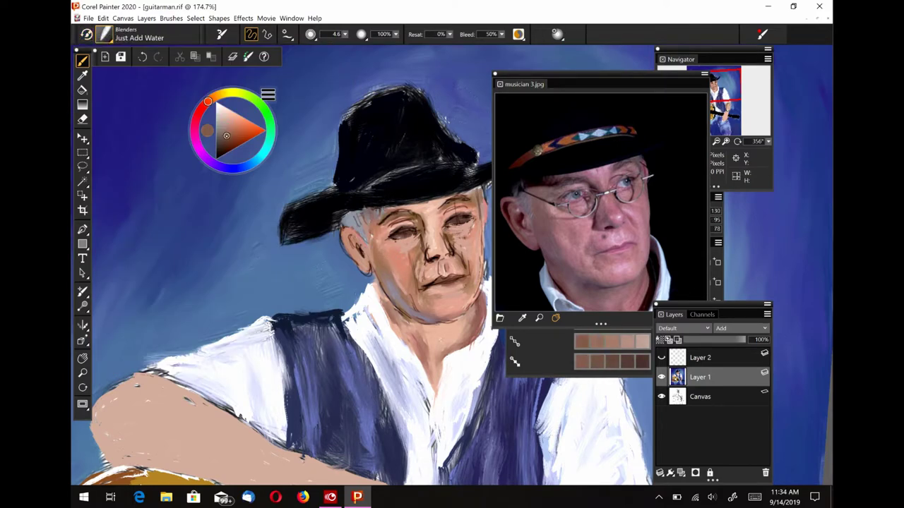
{"action": "left_click", "coordinate": [405, 281], "text": "alt"}
{"action": "left_click", "coordinate": [86, 34]}
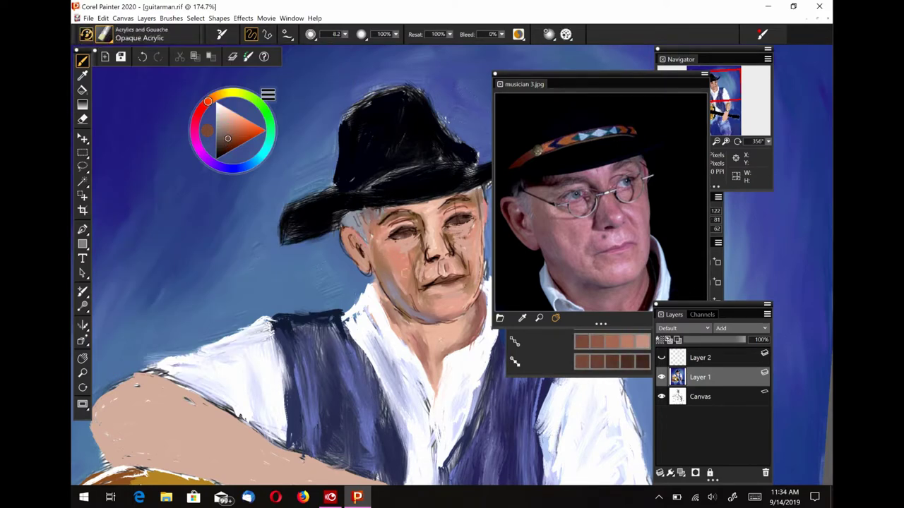
{"action": "key", "text": "slash"}
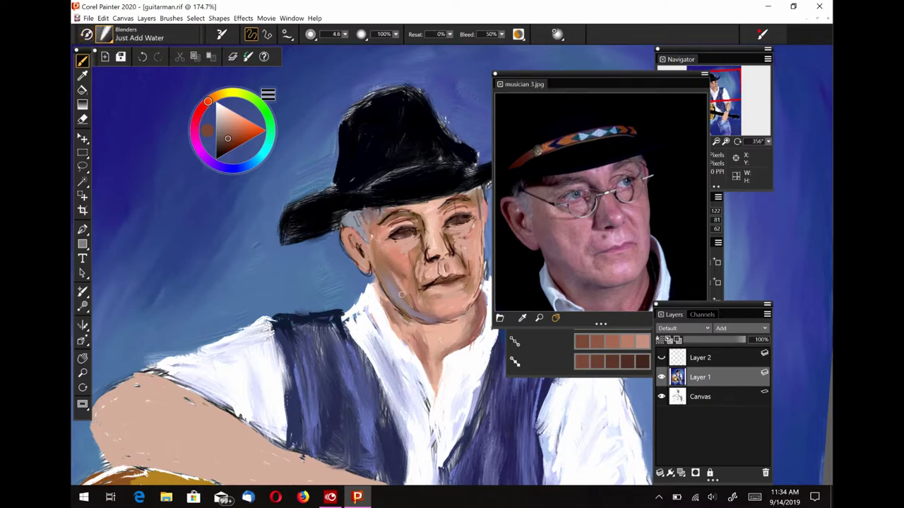
Switch to the Real Long Bristle brush from Acrylics and Gouache and stroke brown shading down the ear-side temple and cheek
{"action": "left_click", "coordinate": [105, 33]}
{"action": "left_click", "coordinate": [141, 120]}
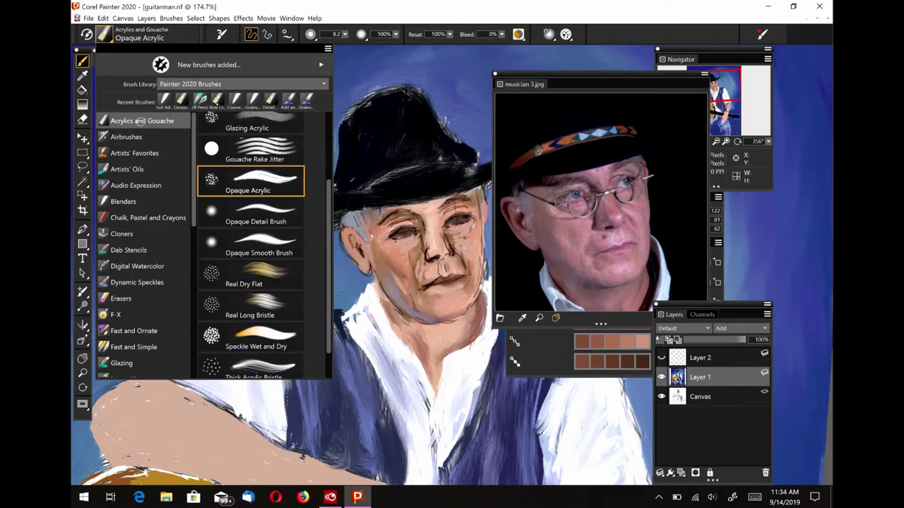
{"action": "left_click", "coordinate": [181, 100]}
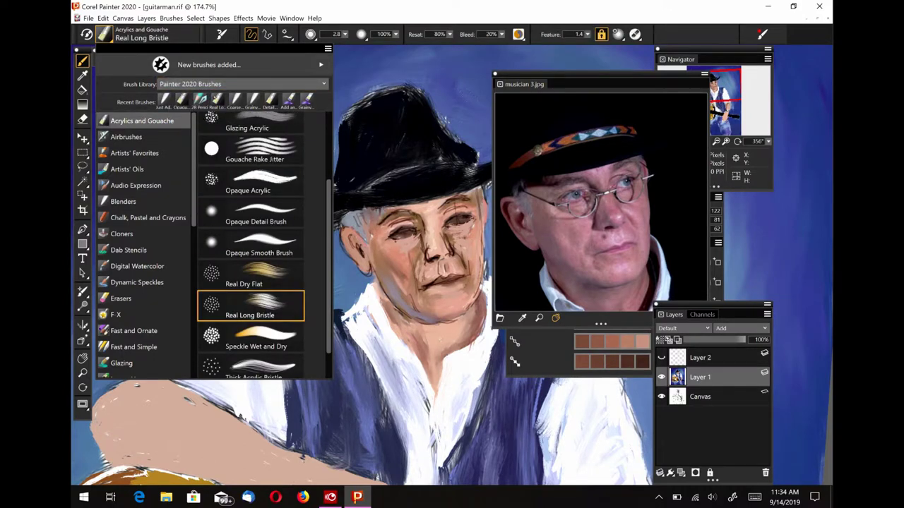
{"action": "mouse_move", "coordinate": [373, 230]}
{"action": "left_mouse_down"}
{"action": "mouse_move", "coordinate": [371, 257]}
{"action": "mouse_move", "coordinate": [383, 258]}
{"action": "left_mouse_up"}
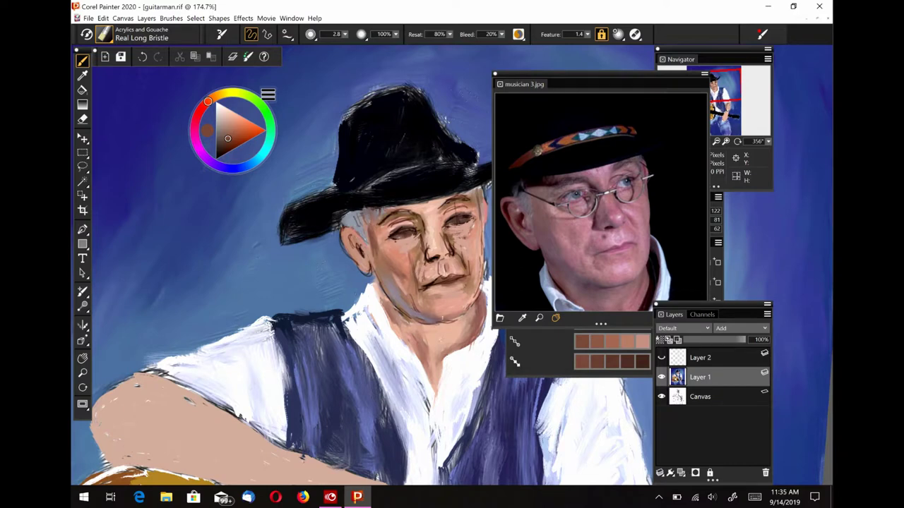
Paint brown shadow strokes on the neck beneath the jaw and chin, following the reference photo
{"action": "left_click_drag", "start_coordinate": [410, 332], "coordinate": [377, 278]}
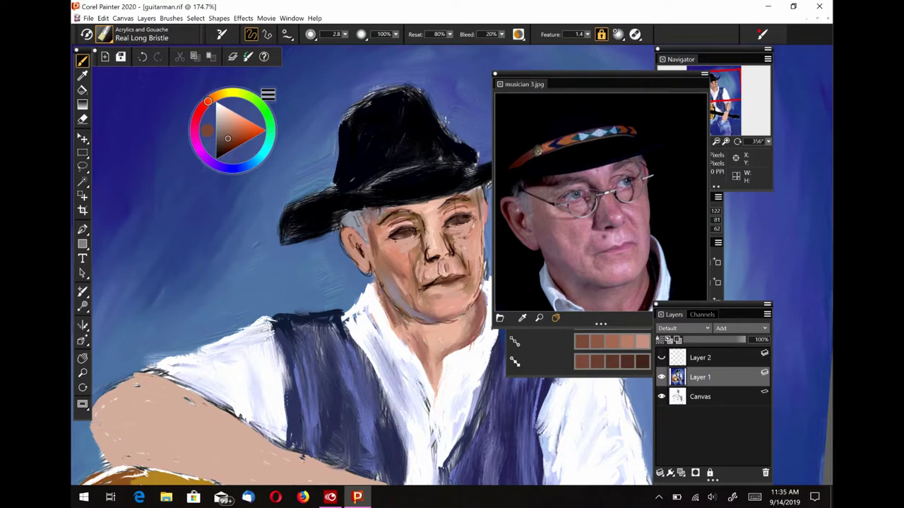
{"action": "mouse_move", "coordinate": [414, 328]}
{"action": "left_mouse_down"}
{"action": "mouse_move", "coordinate": [452, 332]}
{"action": "mouse_move", "coordinate": [443, 332]}
{"action": "left_mouse_up"}
{"action": "mouse_move", "coordinate": [587, 272]}
{"action": "left_mouse_down"}
{"action": "mouse_move", "coordinate": [589, 244]}
{"action": "mouse_move", "coordinate": [595, 254]}
{"action": "left_mouse_up"}
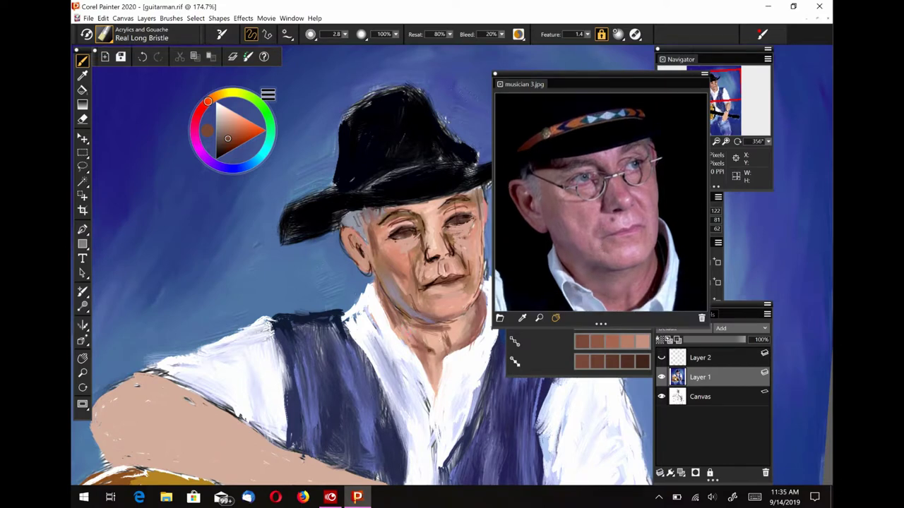
{"action": "left_click_drag", "start_coordinate": [466, 326], "coordinate": [454, 307]}
Add brown shading to the temple, both cheeks and the far edge of the face
{"action": "mouse_move", "coordinate": [384, 250]}
{"action": "left_mouse_down"}
{"action": "mouse_move", "coordinate": [375, 224]}
{"action": "mouse_move", "coordinate": [379, 234]}
{"action": "left_mouse_up"}
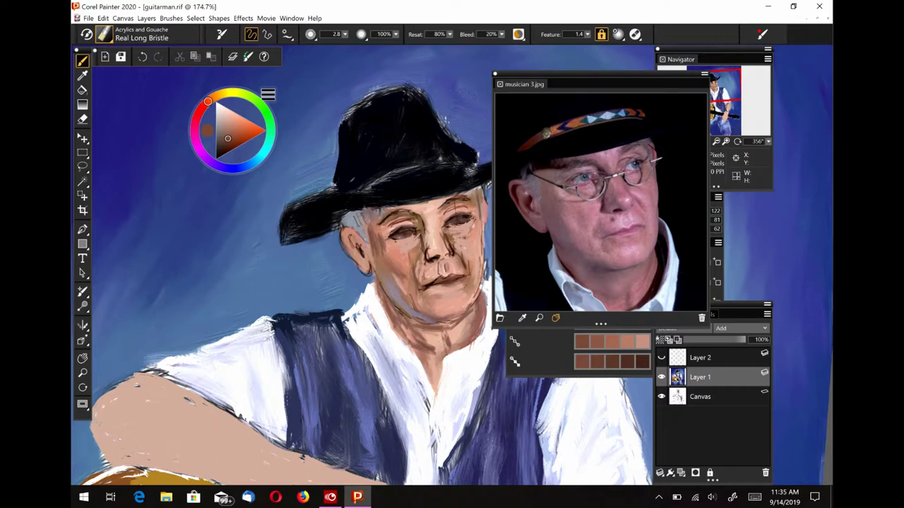
{"action": "mouse_move", "coordinate": [420, 262]}
{"action": "left_mouse_down"}
{"action": "mouse_move", "coordinate": [420, 284]}
{"action": "mouse_move", "coordinate": [402, 275]}
{"action": "left_mouse_up"}
{"action": "left_click_drag", "start_coordinate": [388, 249], "coordinate": [377, 292]}
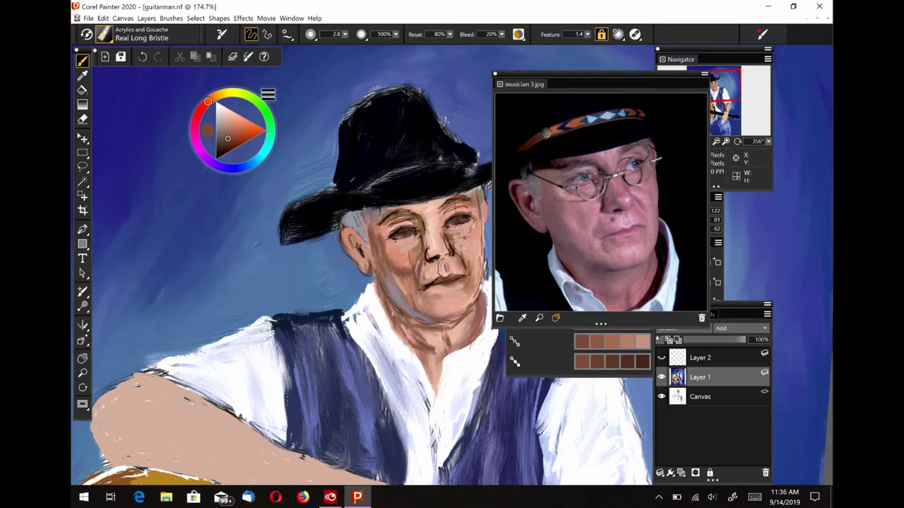
{"action": "left_click_drag", "start_coordinate": [471, 251], "coordinate": [459, 274]}
{"action": "left_click_drag", "start_coordinate": [479, 210], "coordinate": [477, 236]}
Deepen the brow, eyelid and under-eye shadows with brown and brush a pale grayish beige into both eyes
{"action": "mouse_move", "coordinate": [414, 219]}
{"action": "left_mouse_down"}
{"action": "mouse_move", "coordinate": [428, 230]}
{"action": "mouse_move", "coordinate": [381, 236]}
{"action": "left_mouse_up"}
{"action": "left_click_drag", "start_coordinate": [443, 209], "coordinate": [467, 204]}
{"action": "left_click_drag", "start_coordinate": [469, 236], "coordinate": [450, 229]}
{"action": "left_click_drag", "start_coordinate": [387, 240], "coordinate": [418, 252]}
{"action": "mouse_move", "coordinate": [457, 240]}
{"action": "left_mouse_down"}
{"action": "mouse_move", "coordinate": [463, 247]}
{"action": "mouse_move", "coordinate": [443, 233]}
{"action": "left_mouse_up"}
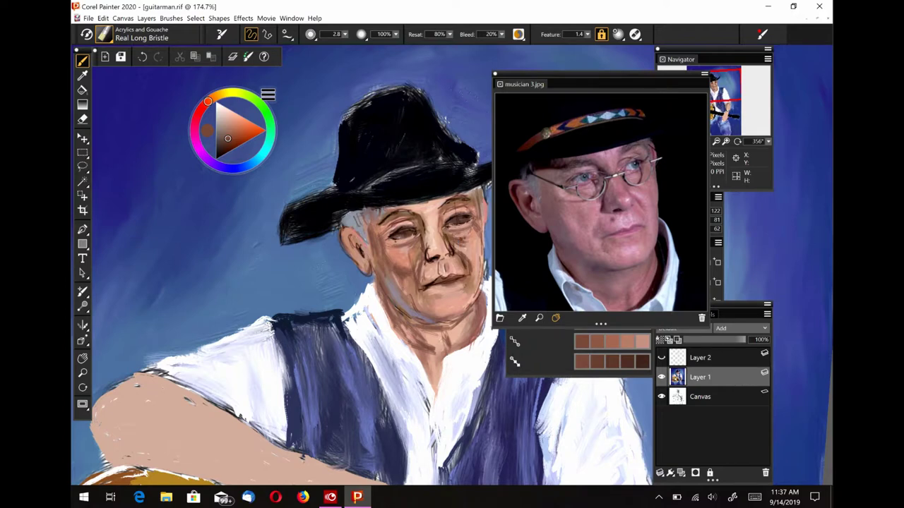
{"action": "left_click", "coordinate": [399, 233], "text": "alt"}
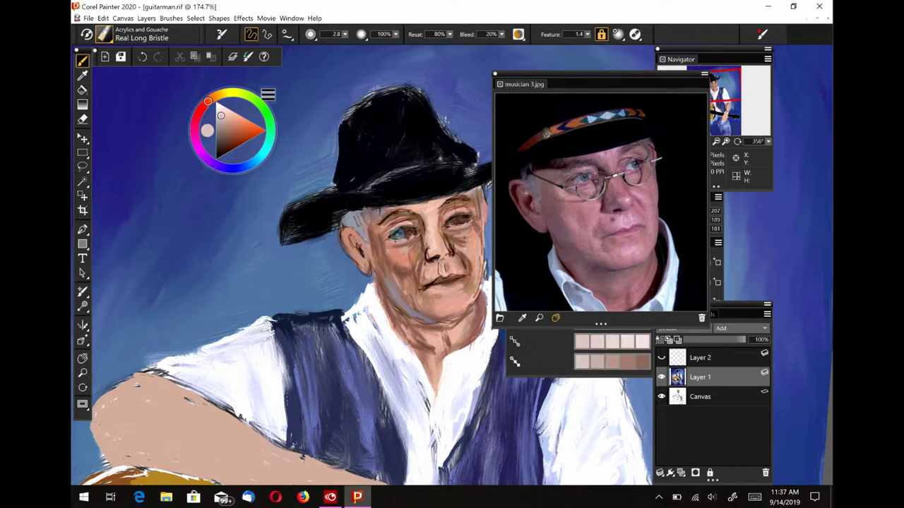
{"action": "left_click_drag", "start_coordinate": [448, 223], "coordinate": [468, 221]}
Mix a dusty pink skin tone and paint it over the cheeks and chin
{"action": "left_click", "coordinate": [227, 125]}
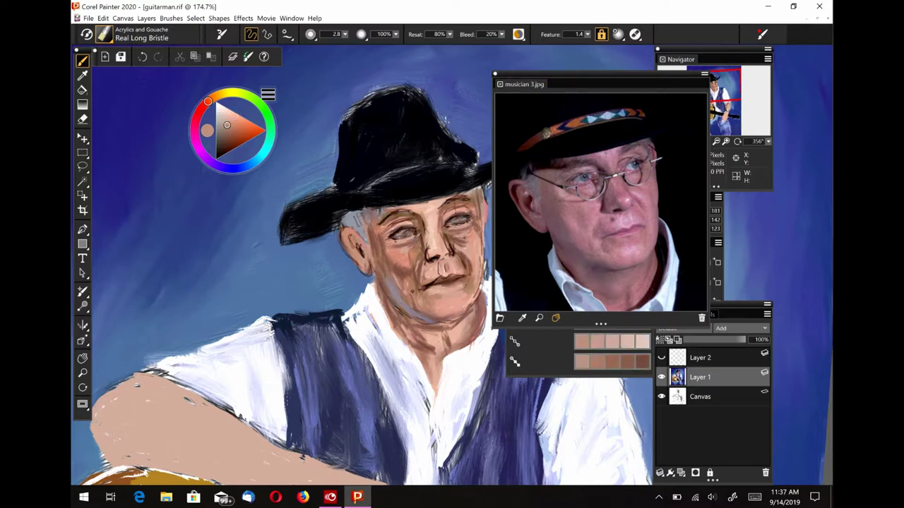
{"action": "left_click_drag", "start_coordinate": [393, 272], "coordinate": [402, 284]}
{"action": "left_click_drag", "start_coordinate": [208, 102], "coordinate": [200, 110]}
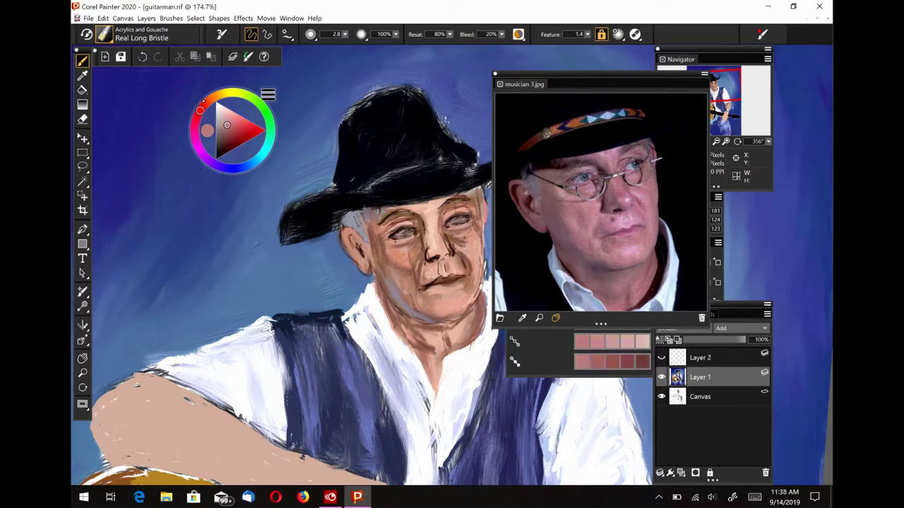
{"action": "left_click_drag", "start_coordinate": [439, 310], "coordinate": [471, 307]}
{"action": "mouse_move", "coordinate": [462, 253]}
{"action": "left_mouse_down"}
{"action": "mouse_move", "coordinate": [475, 268]}
{"action": "mouse_move", "coordinate": [484, 259]}
{"action": "left_mouse_up"}
Paint pink tones down the bridge of the nose and shade its side with a reddish brown
{"action": "left_click_drag", "start_coordinate": [437, 223], "coordinate": [438, 251]}
{"action": "mouse_move", "coordinate": [413, 205]}
{"action": "left_mouse_down"}
{"action": "mouse_move", "coordinate": [432, 216]}
{"action": "mouse_move", "coordinate": [440, 257]}
{"action": "left_mouse_up"}
{"action": "left_click", "coordinate": [438, 252], "text": "alt"}
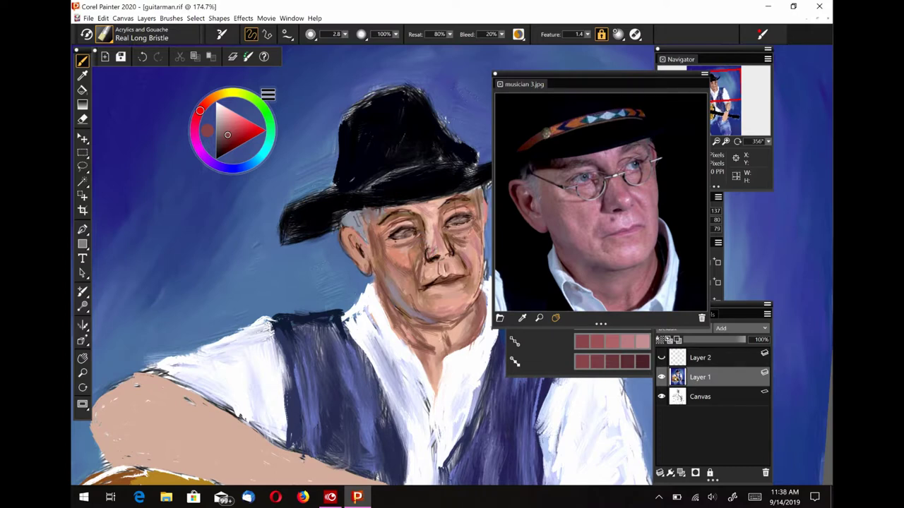
{"action": "mouse_move", "coordinate": [444, 239]}
{"action": "left_mouse_down"}
{"action": "mouse_move", "coordinate": [444, 252]}
{"action": "mouse_move", "coordinate": [431, 245]}
{"action": "left_mouse_up"}
{"action": "left_click", "coordinate": [229, 120]}
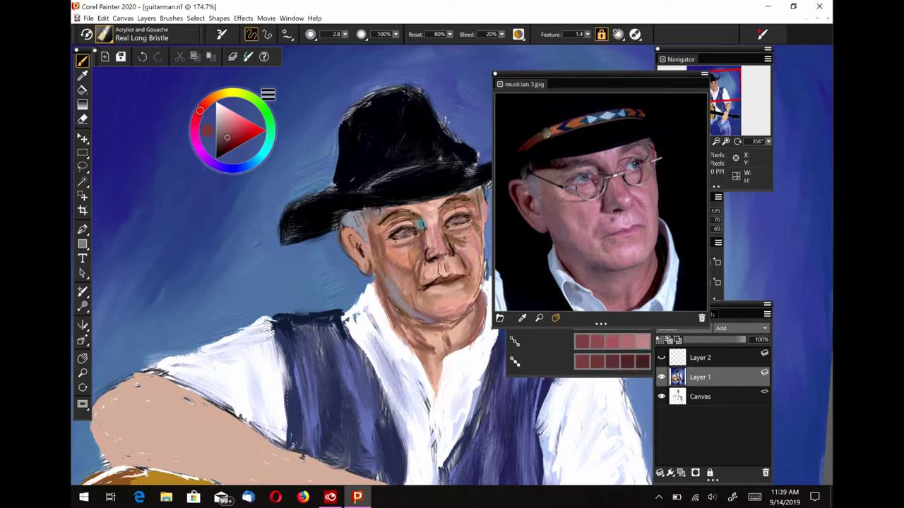
Define the underside of the nose and the upper lip area with dark reddish brown and sampled pink tones
{"action": "left_click", "coordinate": [227, 141]}
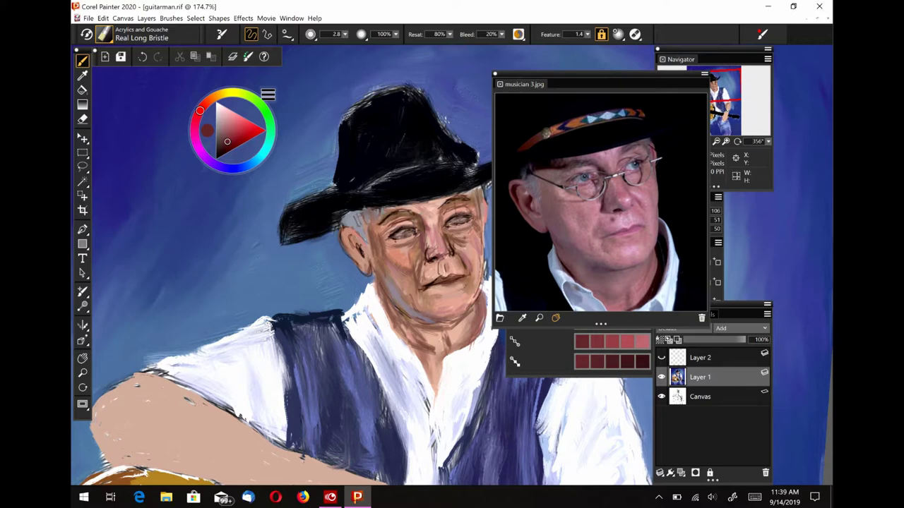
{"action": "left_click", "coordinate": [230, 126]}
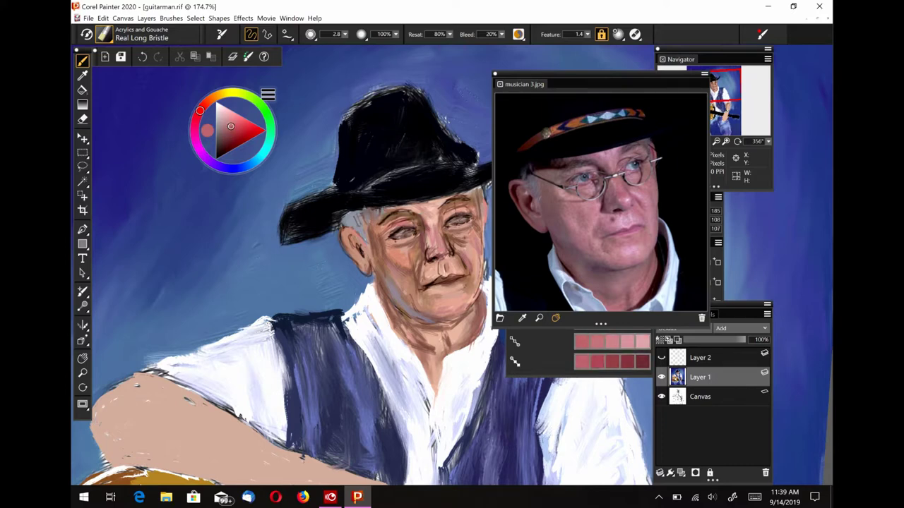
{"action": "left_click", "coordinate": [433, 273], "text": "alt"}
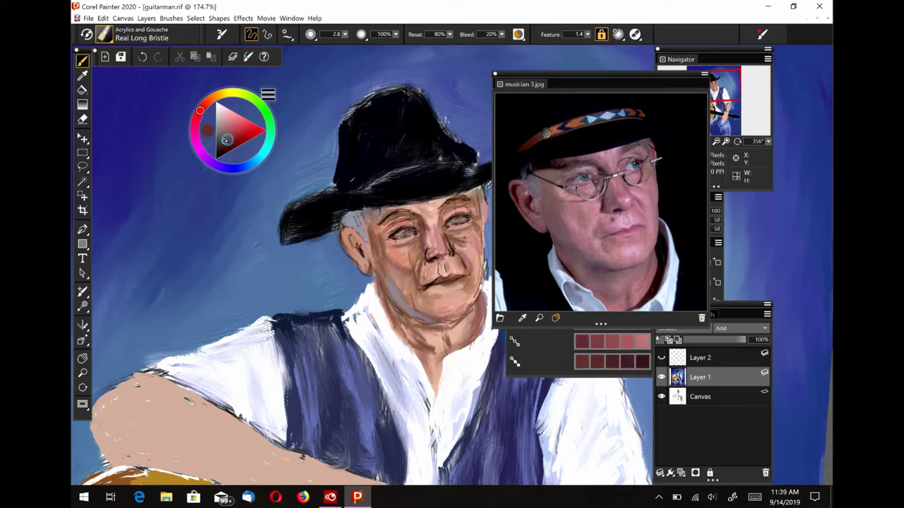
{"action": "left_click_drag", "start_coordinate": [431, 276], "coordinate": [442, 265]}
{"action": "left_click", "coordinate": [435, 267], "text": "alt"}
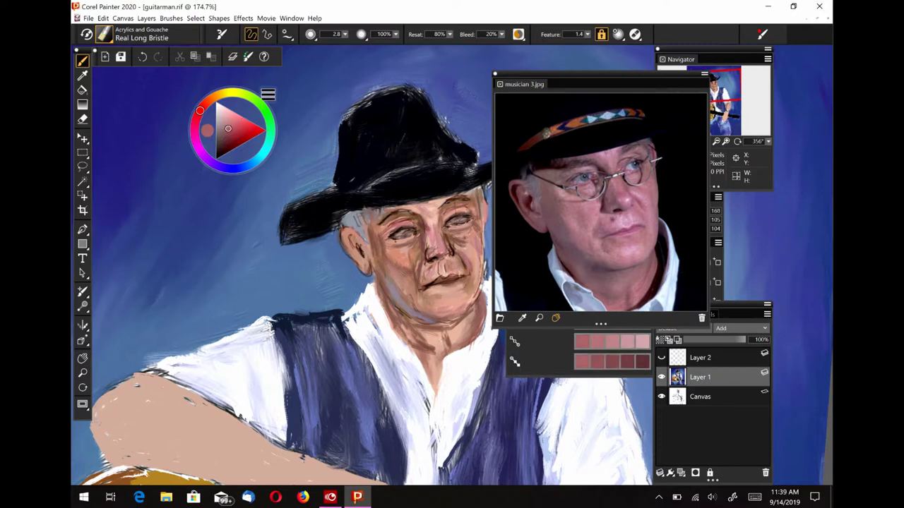
{"action": "left_click", "coordinate": [451, 270], "text": "alt"}
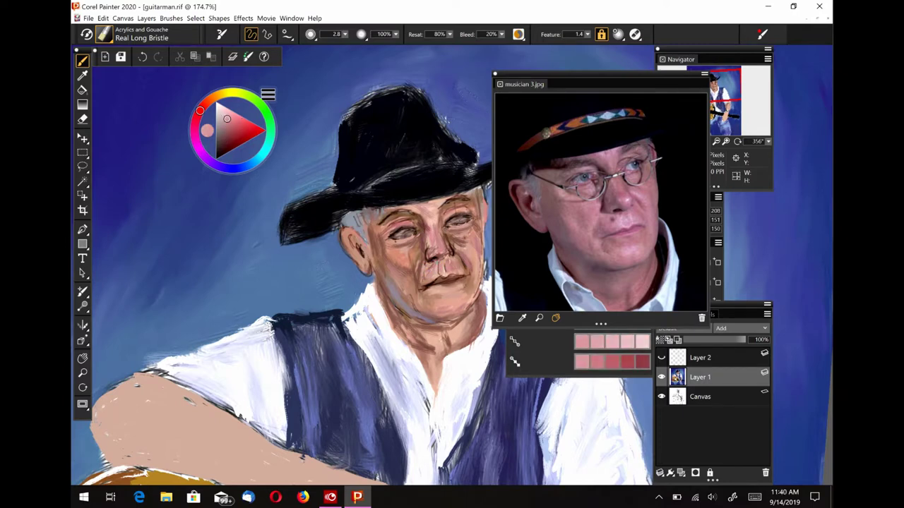
Paint the lips in a muted rose and add warm red strokes to the cheeks beneath the eyes
{"action": "left_click", "coordinate": [240, 124]}
{"action": "mouse_move", "coordinate": [200, 111]}
{"action": "left_mouse_down"}
{"action": "mouse_move", "coordinate": [201, 150]}
{"action": "mouse_move", "coordinate": [195, 122]}
{"action": "left_mouse_up"}
{"action": "left_click", "coordinate": [223, 134]}
{"action": "left_click", "coordinate": [228, 131]}
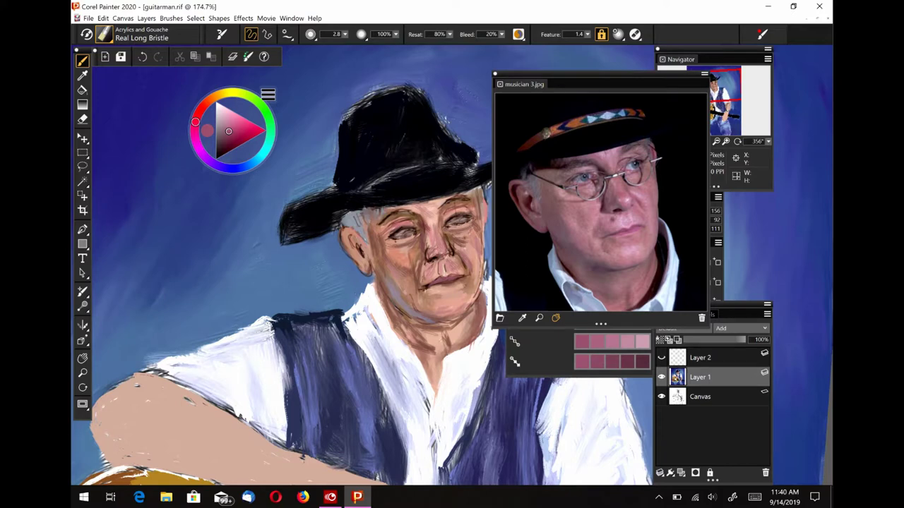
{"action": "left_click", "coordinate": [199, 111]}
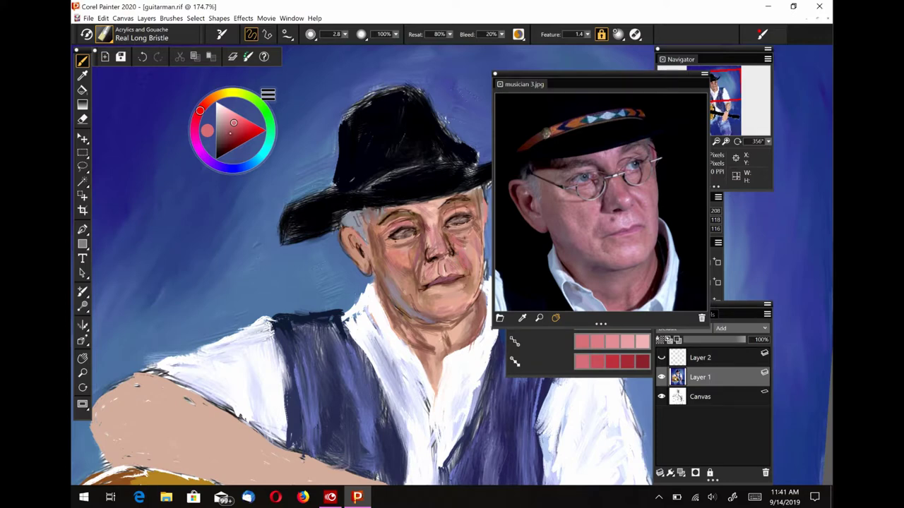
{"action": "left_click", "coordinate": [227, 134]}
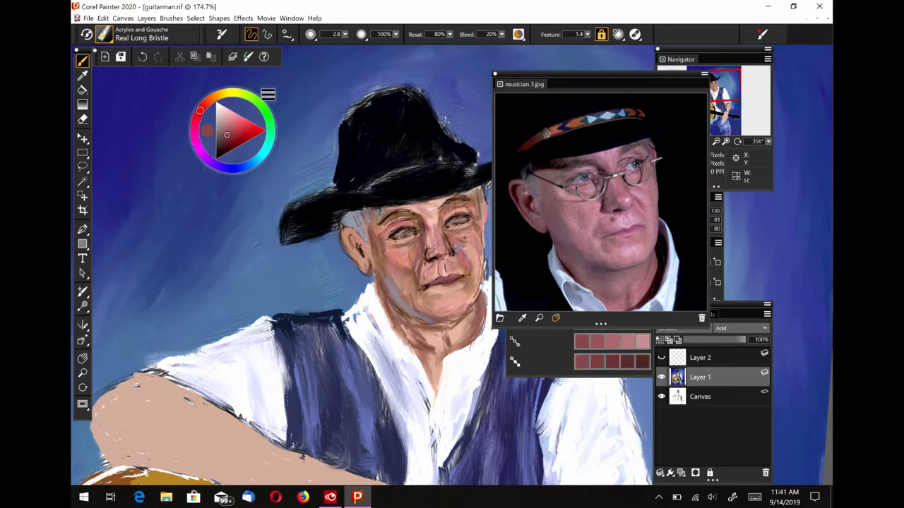
Switch to the Just Add Water blender and smooth the strokes across the ear, face, nose and neck
{"action": "key", "text": "ctrl+b"}
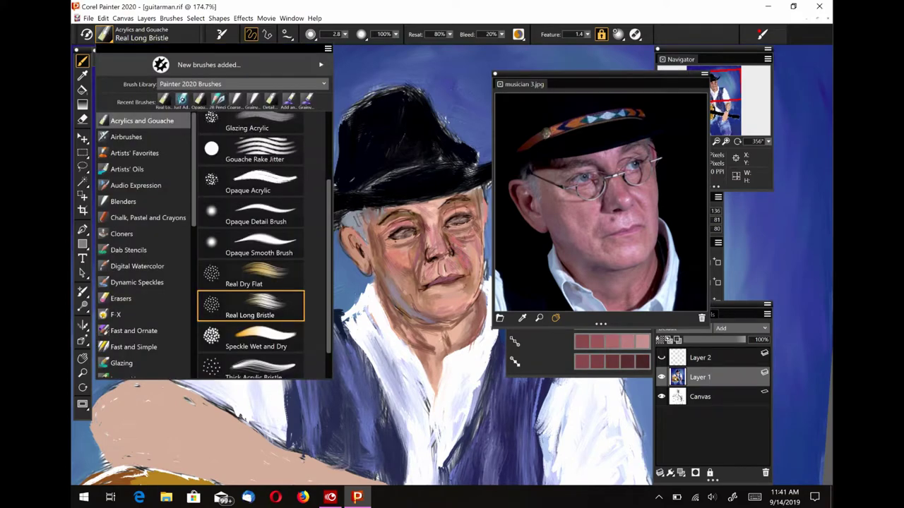
{"action": "left_click", "coordinate": [181, 100]}
{"action": "mouse_move", "coordinate": [367, 271]}
{"action": "left_mouse_down"}
{"action": "mouse_move", "coordinate": [350, 253]}
{"action": "mouse_move", "coordinate": [371, 235]}
{"action": "left_mouse_up"}
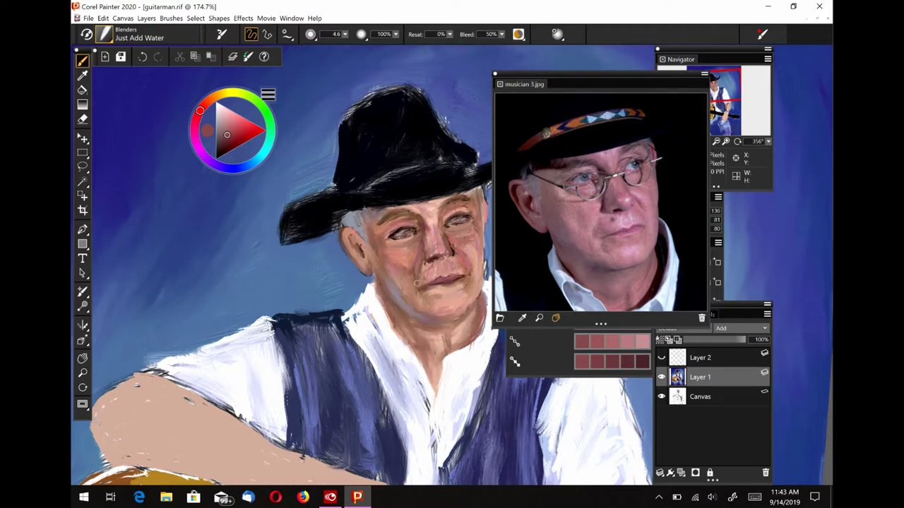
{"action": "left_click_drag", "start_coordinate": [423, 230], "coordinate": [424, 254]}
Switch to Opaque Acrylic at size 2.5 and add pale peach highlights around the nose and the outer corner of the ear-side eye
{"action": "key", "text": "ctrl+b"}
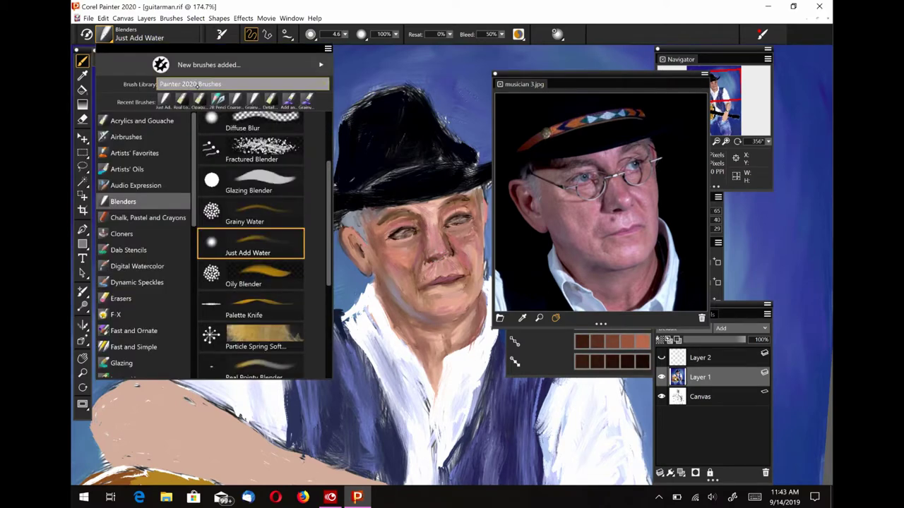
{"action": "left_click", "coordinate": [141, 121]}
{"action": "left_click", "coordinate": [251, 180]}
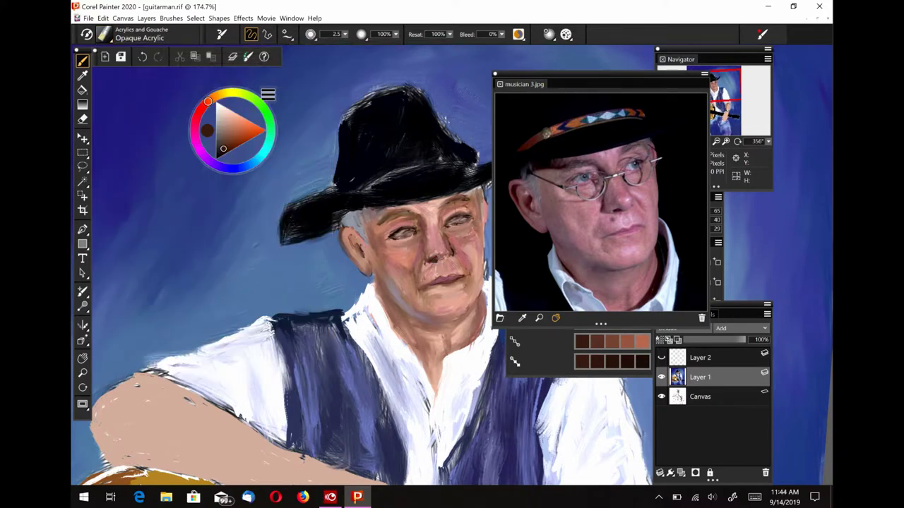
{"action": "mouse_move", "coordinate": [428, 253]}
{"action": "left_mouse_down"}
{"action": "mouse_move", "coordinate": [229, 121]}
{"action": "mouse_move", "coordinate": [225, 110]}
{"action": "mouse_move", "coordinate": [466, 252]}
{"action": "left_mouse_up"}
{"action": "left_click", "coordinate": [440, 252], "text": "alt"}
{"action": "left_click_drag", "start_coordinate": [387, 245], "coordinate": [376, 237]}
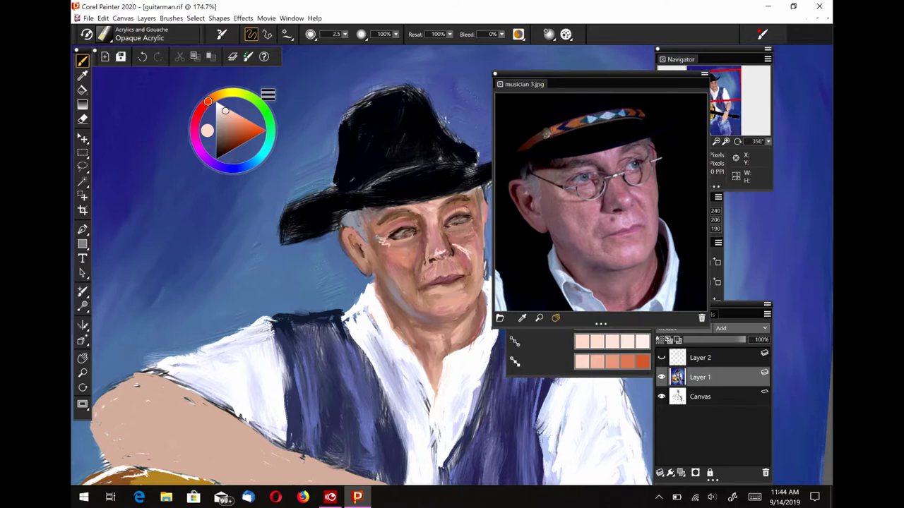
Show the Layer 2 guide lines, paint dark brown accents around the nose, and hide the guides again
{"action": "left_click", "coordinate": [661, 357]}
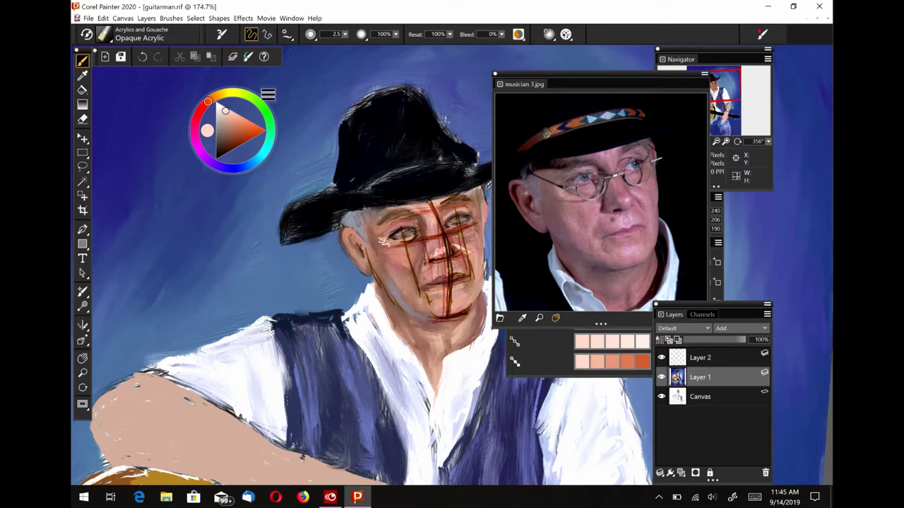
{"action": "left_click", "coordinate": [221, 147]}
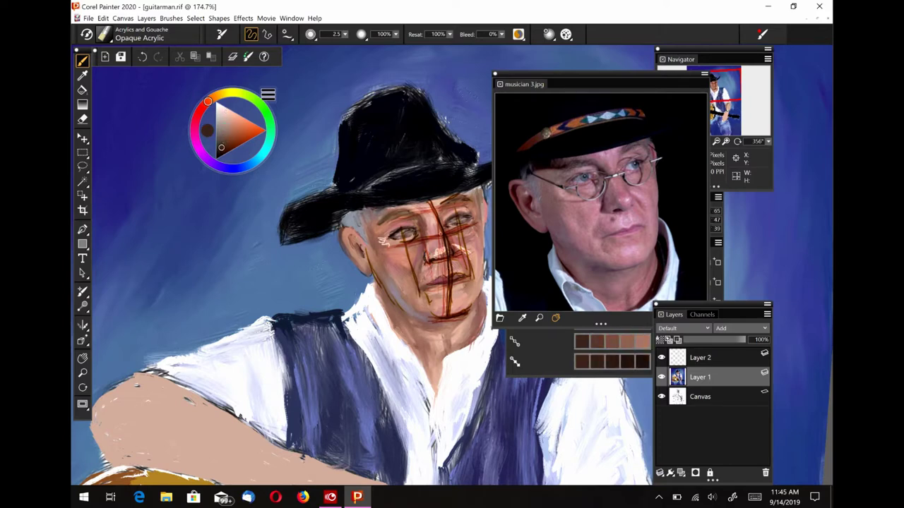
{"action": "mouse_move", "coordinate": [429, 239]}
{"action": "left_mouse_down"}
{"action": "mouse_move", "coordinate": [423, 222]}
{"action": "mouse_move", "coordinate": [425, 231]}
{"action": "mouse_move", "coordinate": [456, 207]}
{"action": "left_mouse_up"}
{"action": "left_click", "coordinate": [661, 358]}
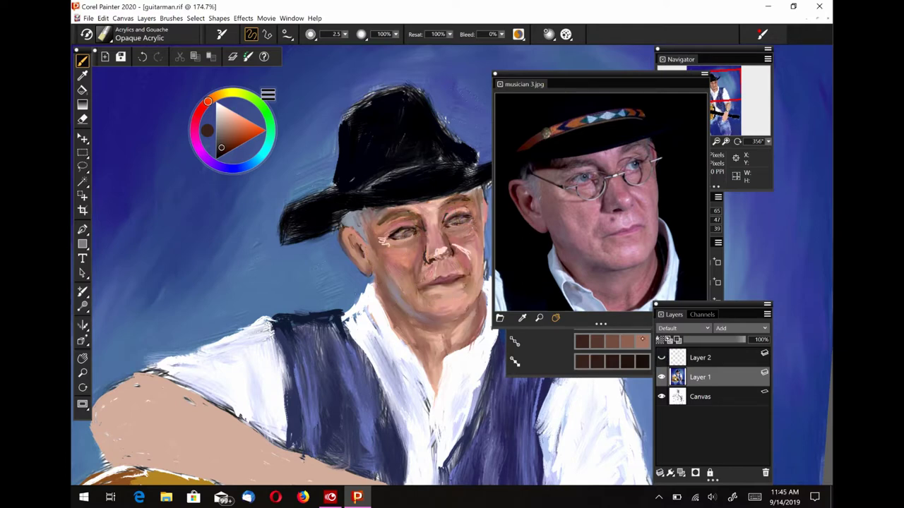
Switch to the Just Add Water blender and soften the pale highlights beside the nose and the ear-side eye
{"action": "left_click", "coordinate": [104, 34]}
{"action": "left_click", "coordinate": [120, 201]}
{"action": "left_click", "coordinate": [233, 212]}
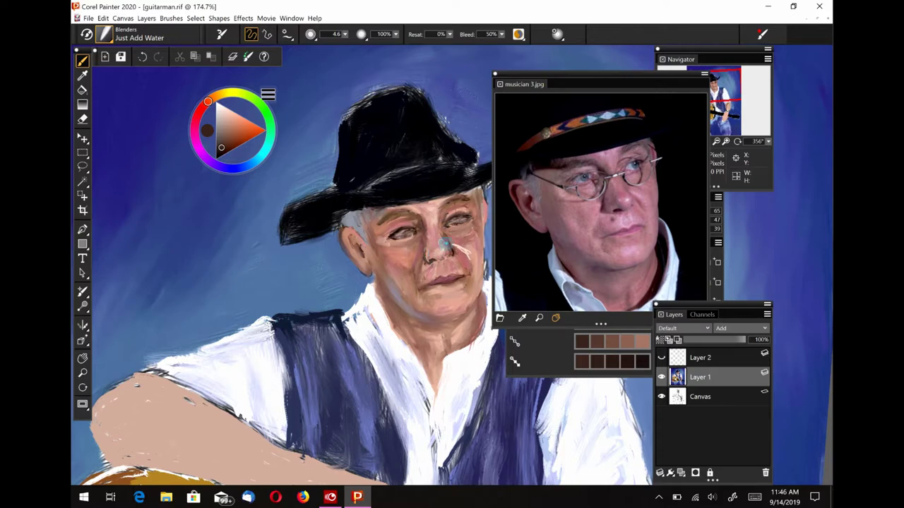
{"action": "mouse_move", "coordinate": [451, 245]}
{"action": "left_mouse_down"}
{"action": "mouse_move", "coordinate": [474, 259]}
{"action": "mouse_move", "coordinate": [459, 247]}
{"action": "left_mouse_up"}
Switch to Real Long Bristle at size 2.8 and darken the eyes and the line between the lips with dark brown
{"action": "scroll", "coordinate": [421, 287], "scroll_direction": "down", "scroll_amount": 5}
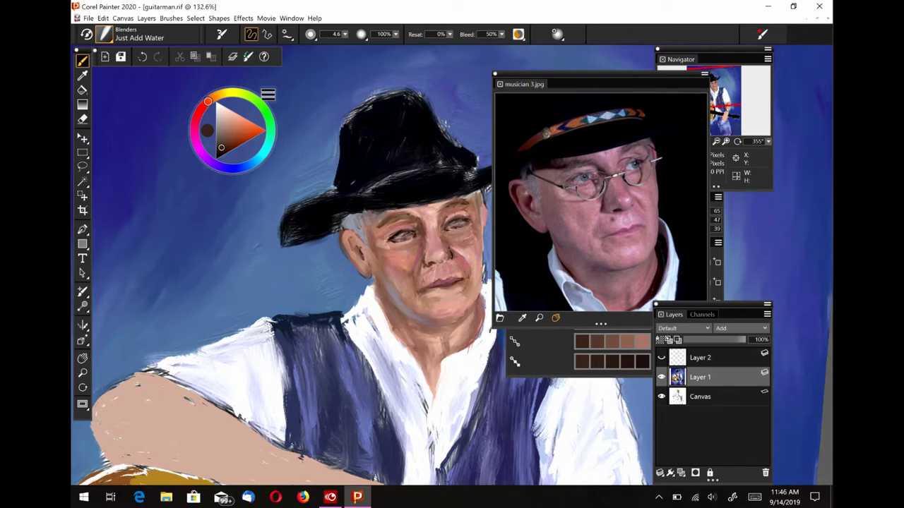
{"action": "scroll", "coordinate": [357, 287], "scroll_direction": "down", "scroll_amount": 2}
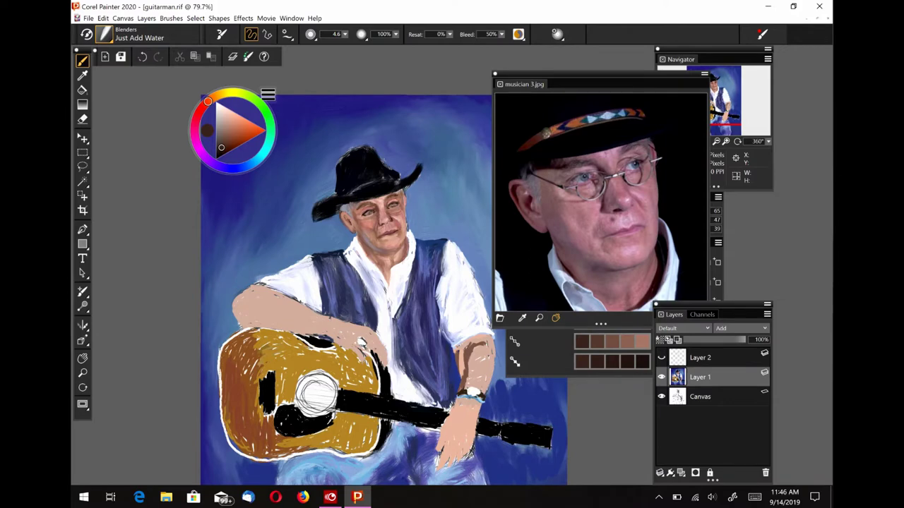
{"action": "scroll", "coordinate": [381, 233], "scroll_direction": "up", "scroll_amount": 3}
{"action": "scroll", "coordinate": [325, 108], "scroll_direction": "up", "scroll_amount": 4}
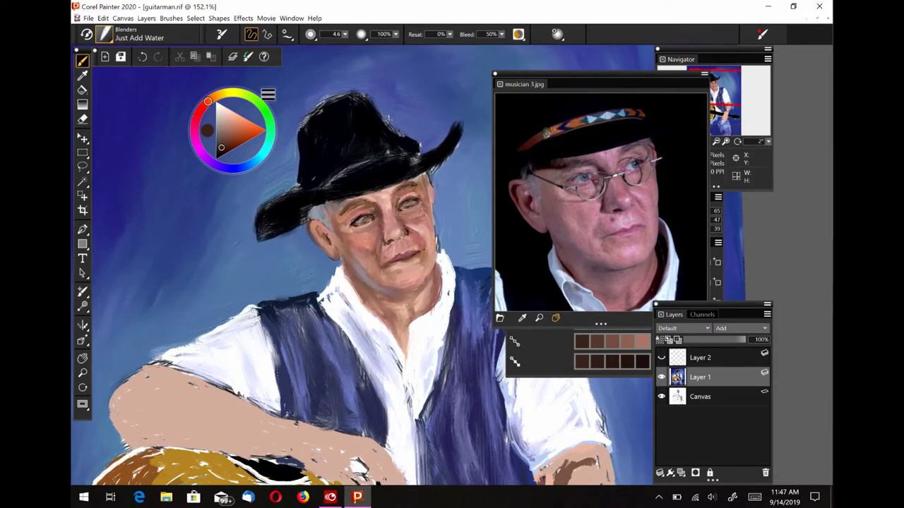
{"action": "scroll", "coordinate": [396, 197], "scroll_direction": "up", "scroll_amount": 1}
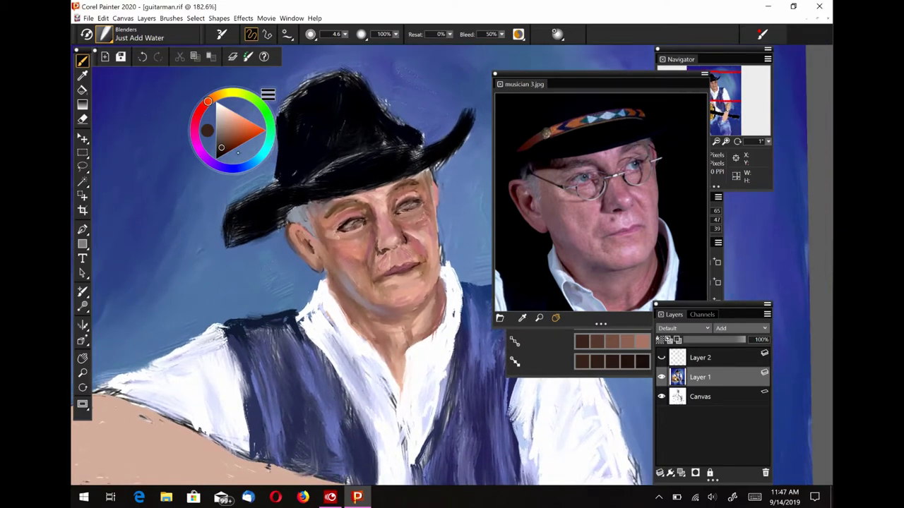
{"action": "key", "text": "ctrl+b"}
{"action": "left_click", "coordinate": [199, 99]}
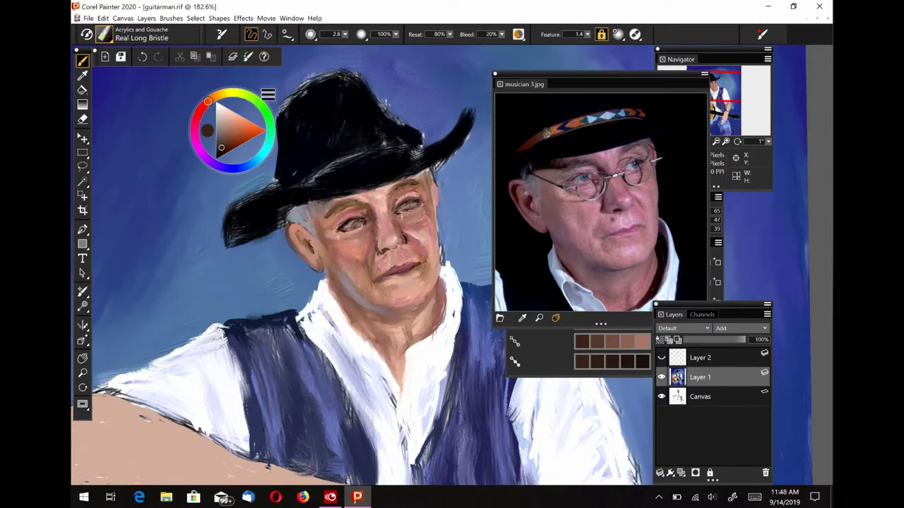
{"action": "left_click_drag", "start_coordinate": [416, 206], "coordinate": [404, 211]}
{"action": "left_click_drag", "start_coordinate": [338, 226], "coordinate": [351, 229]}
{"action": "key", "text": "ctrl+z"}
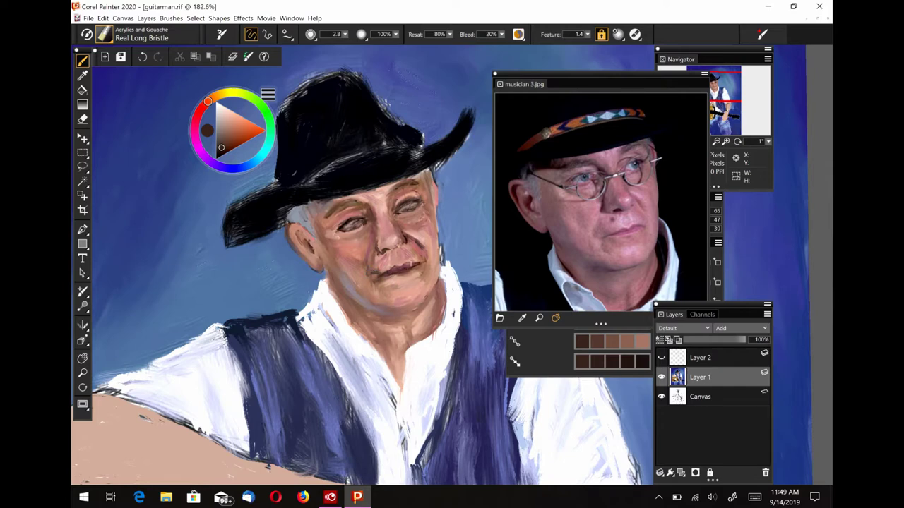
Add dark brown creases under the eyes, on the brow, jaw and nose, and soften them with the Just Add Water blender
{"action": "mouse_move", "coordinate": [427, 216]}
{"action": "left_mouse_down"}
{"action": "mouse_move", "coordinate": [432, 236]}
{"action": "mouse_move", "coordinate": [418, 224]}
{"action": "left_mouse_up"}
{"action": "left_click_drag", "start_coordinate": [336, 237], "coordinate": [350, 242]}
{"action": "left_click_drag", "start_coordinate": [347, 200], "coordinate": [363, 208]}
{"action": "mouse_move", "coordinate": [334, 279]}
{"action": "left_mouse_down"}
{"action": "mouse_move", "coordinate": [350, 293]}
{"action": "mouse_move", "coordinate": [417, 315]}
{"action": "left_mouse_up"}
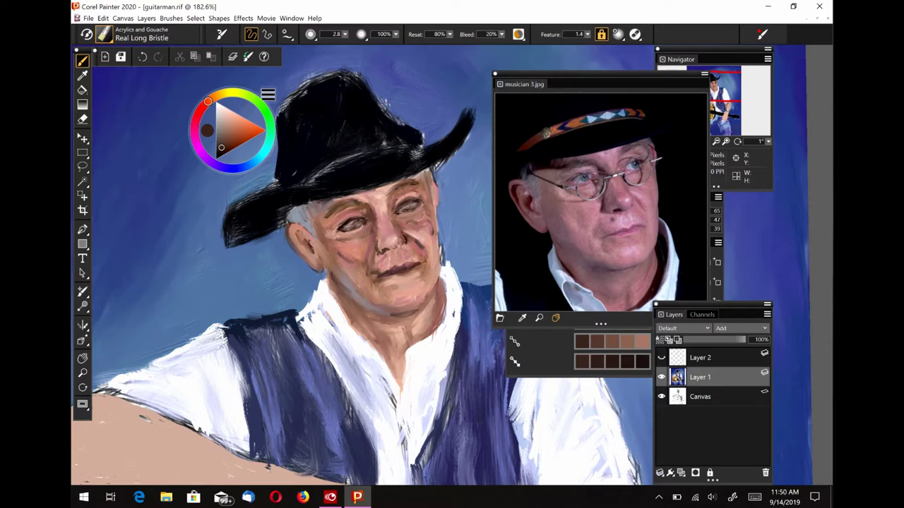
{"action": "mouse_move", "coordinate": [389, 243]}
{"action": "left_mouse_down"}
{"action": "mouse_move", "coordinate": [394, 253]}
{"action": "mouse_move", "coordinate": [410, 240]}
{"action": "mouse_move", "coordinate": [378, 252]}
{"action": "left_mouse_up"}
{"action": "key", "text": "ctrl+b"}
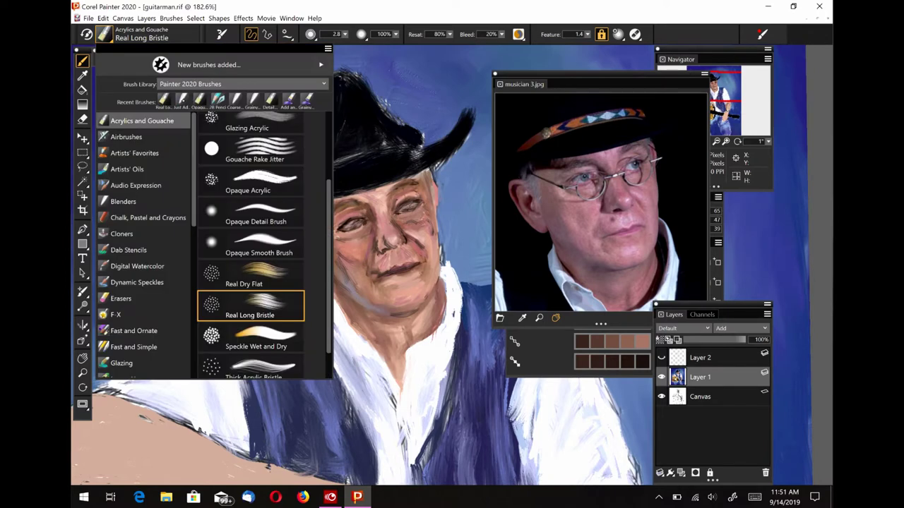
{"action": "left_click", "coordinate": [182, 99]}
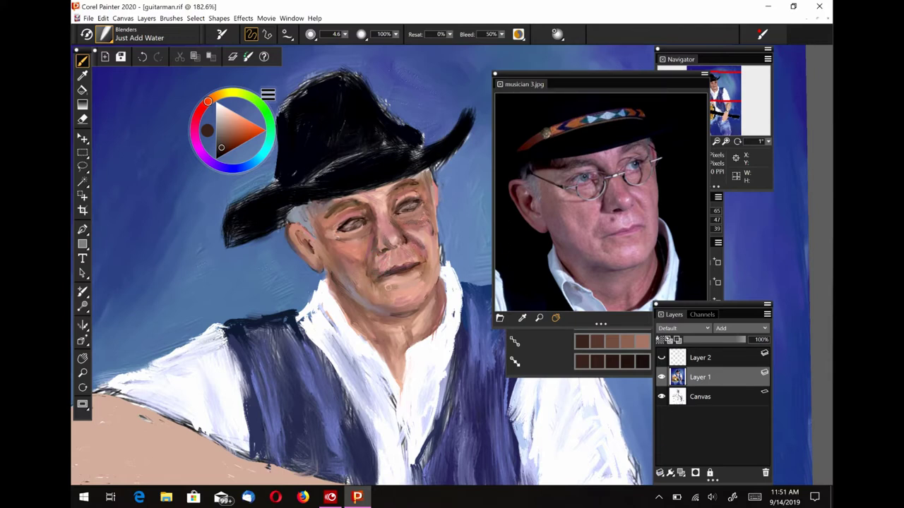
Shade the chin, jaw, neck and temples with medium brown Real Long Bristle strokes and blend them with Just Add Water
{"action": "left_click", "coordinate": [231, 129]}
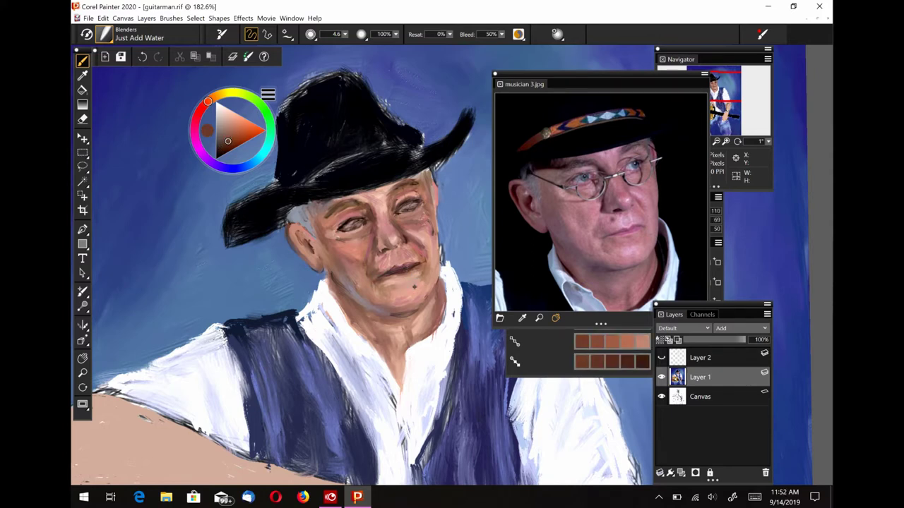
{"action": "key", "text": "ctrl+b"}
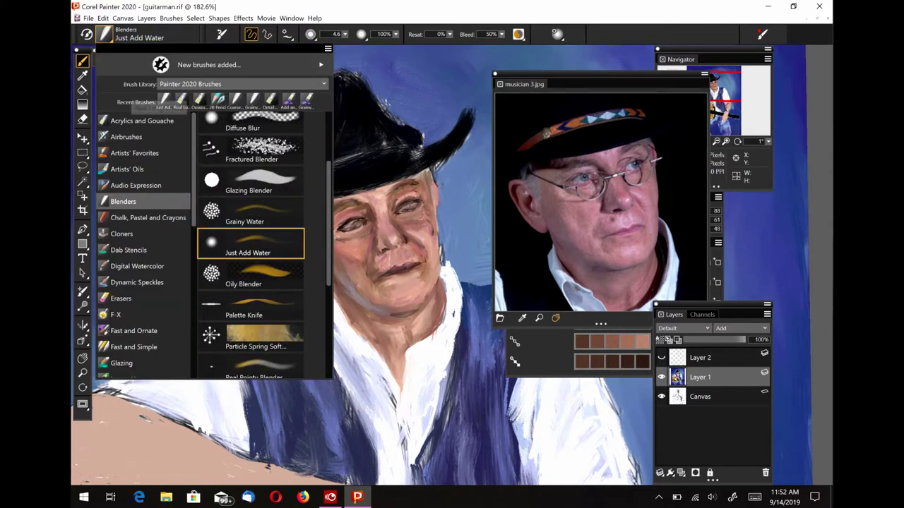
{"action": "left_click", "coordinate": [181, 99]}
{"action": "mouse_move", "coordinate": [400, 302]}
{"action": "left_mouse_down"}
{"action": "mouse_move", "coordinate": [418, 312]}
{"action": "mouse_move", "coordinate": [373, 308]}
{"action": "mouse_move", "coordinate": [360, 296]}
{"action": "mouse_move", "coordinate": [391, 321]}
{"action": "mouse_move", "coordinate": [367, 317]}
{"action": "mouse_move", "coordinate": [358, 329]}
{"action": "left_mouse_up"}
{"action": "mouse_move", "coordinate": [431, 185]}
{"action": "left_mouse_down"}
{"action": "mouse_move", "coordinate": [418, 182]}
{"action": "mouse_move", "coordinate": [421, 192]}
{"action": "left_mouse_up"}
{"action": "left_click_drag", "start_coordinate": [337, 209], "coordinate": [330, 213]}
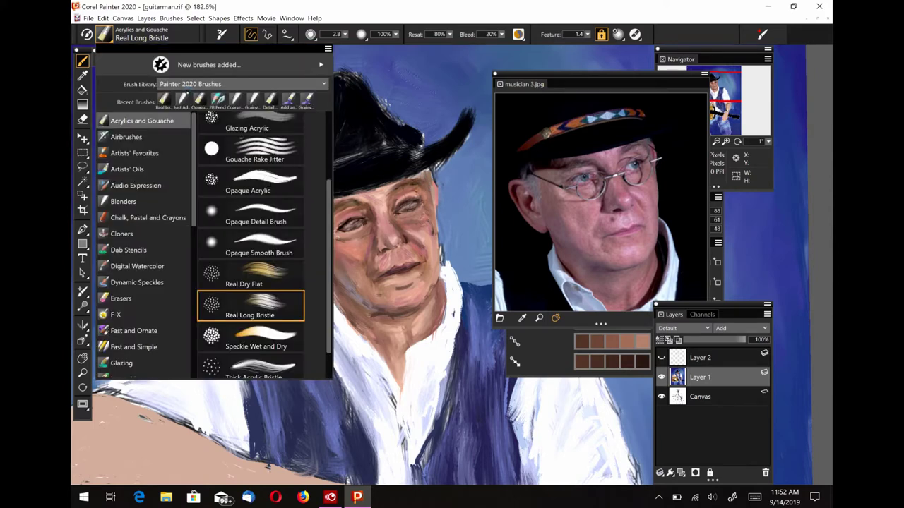
{"action": "left_click", "coordinate": [123, 201]}
{"action": "left_click", "coordinate": [251, 240]}
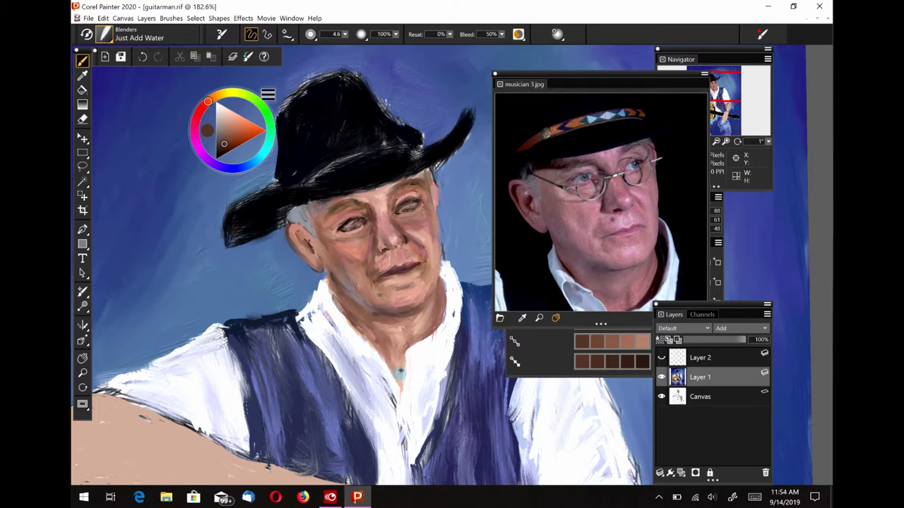
With Real Long Bristle, paint a brown shadow in the neck opening and define the adjoining collar edges in near-white
{"action": "left_click", "coordinate": [111, 33]}
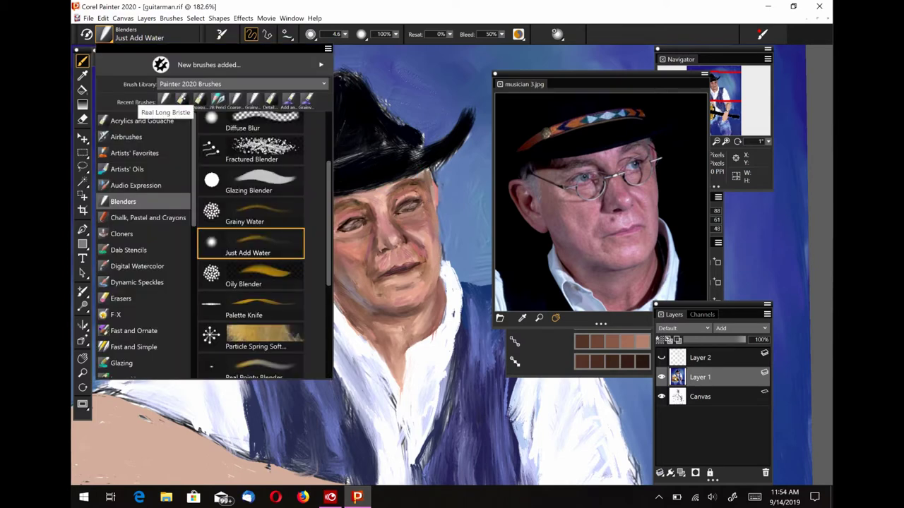
{"action": "left_click", "coordinate": [166, 112]}
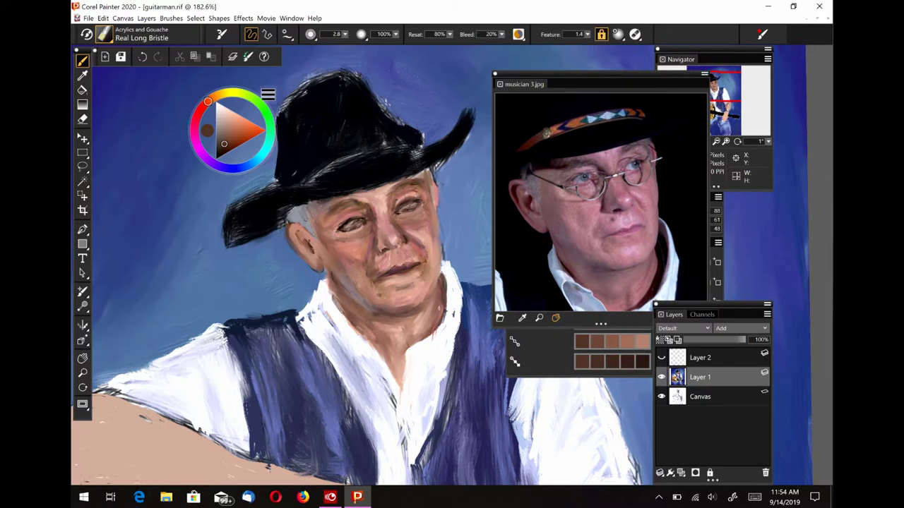
{"action": "left_click_drag", "start_coordinate": [618, 293], "coordinate": [607, 251]}
{"action": "left_click_drag", "start_coordinate": [406, 352], "coordinate": [393, 373]}
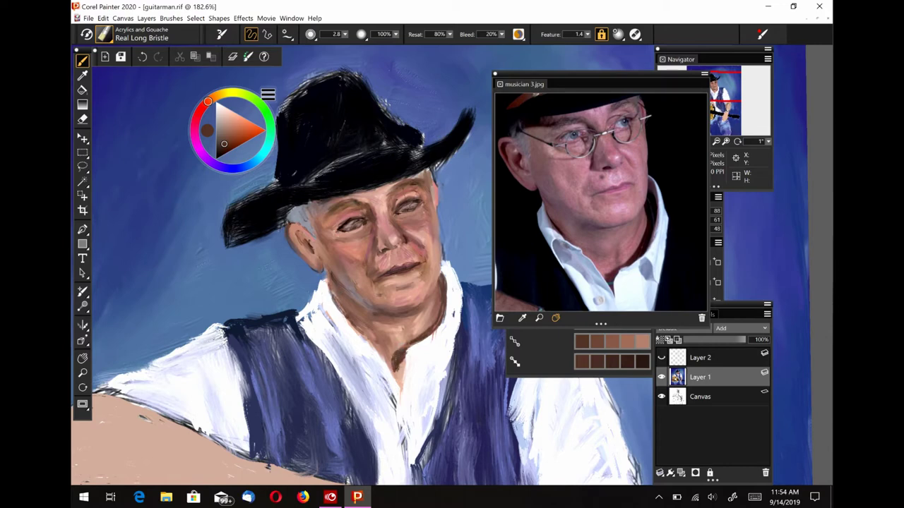
{"action": "left_click", "coordinate": [221, 106]}
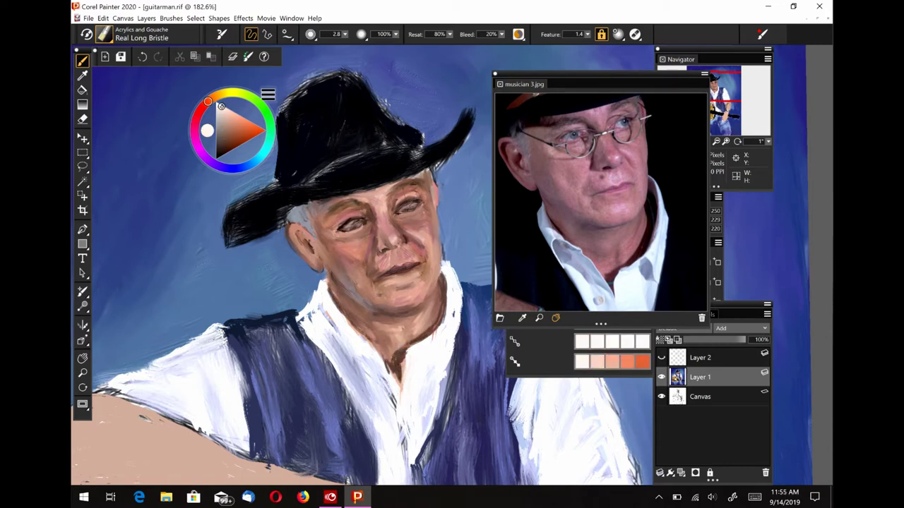
{"action": "mouse_move", "coordinate": [409, 343]}
{"action": "left_mouse_down"}
{"action": "mouse_move", "coordinate": [394, 387]}
{"action": "mouse_move", "coordinate": [410, 345]}
{"action": "mouse_move", "coordinate": [381, 374]}
{"action": "left_mouse_up"}
{"action": "left_click", "coordinate": [401, 378], "text": "alt"}
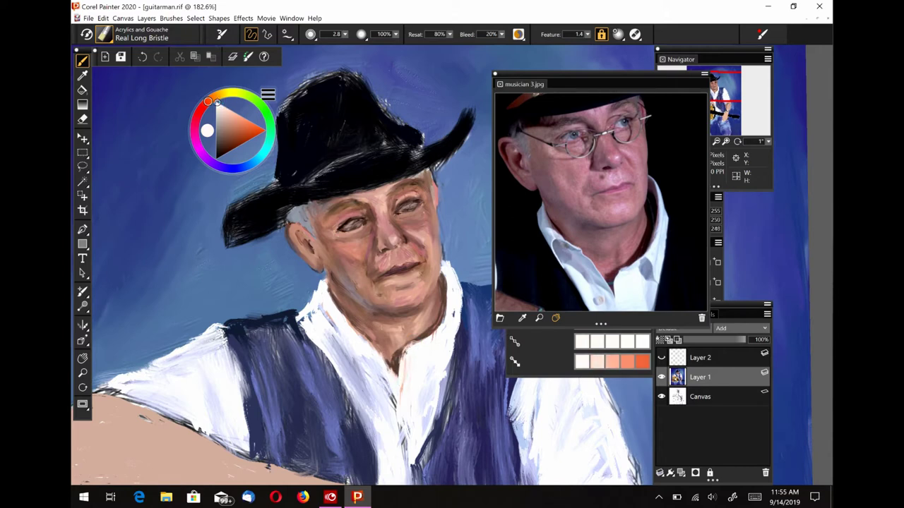
Paint dark navy strokes along the vest's edge beside the collar and over its shoulder and sleeve-side edge
{"action": "left_click", "coordinate": [240, 167]}
{"action": "left_click", "coordinate": [223, 149]}
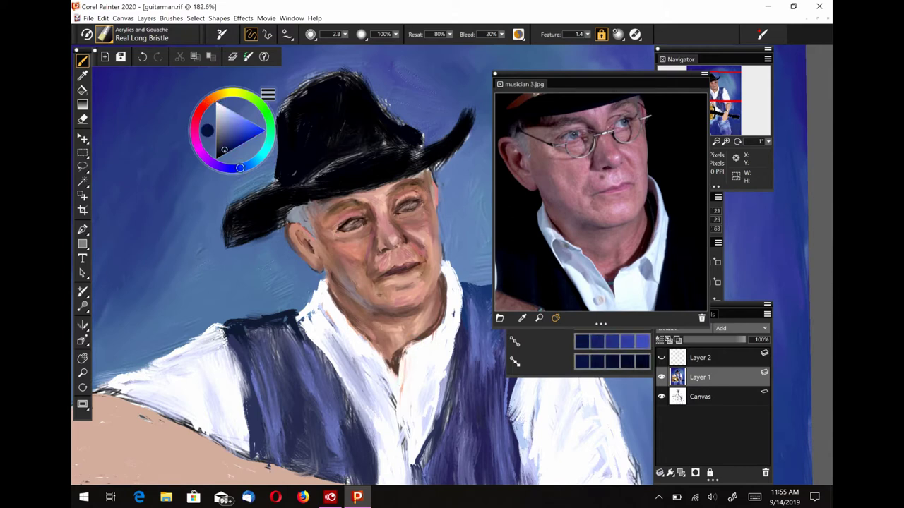
{"action": "mouse_move", "coordinate": [308, 304]}
{"action": "left_mouse_down"}
{"action": "mouse_move", "coordinate": [322, 357]}
{"action": "mouse_move", "coordinate": [304, 337]}
{"action": "mouse_move", "coordinate": [324, 358]}
{"action": "left_mouse_up"}
{"action": "left_click_drag", "start_coordinate": [308, 323], "coordinate": [346, 393]}
{"action": "left_click_drag", "start_coordinate": [330, 351], "coordinate": [354, 426]}
{"action": "left_click_drag", "start_coordinate": [281, 335], "coordinate": [254, 362]}
{"action": "left_click_drag", "start_coordinate": [537, 265], "coordinate": [575, 240]}
{"action": "mouse_move", "coordinate": [279, 315]}
{"action": "left_mouse_down"}
{"action": "mouse_move", "coordinate": [264, 330]}
{"action": "mouse_move", "coordinate": [219, 335]}
{"action": "mouse_move", "coordinate": [249, 416]}
{"action": "mouse_move", "coordinate": [249, 456]}
{"action": "left_mouse_up"}
Paint muted blue fold shadows on the shirt sleeve and collar, following the shirt in the reference photo
{"action": "left_click_drag", "start_coordinate": [511, 277], "coordinate": [554, 241]}
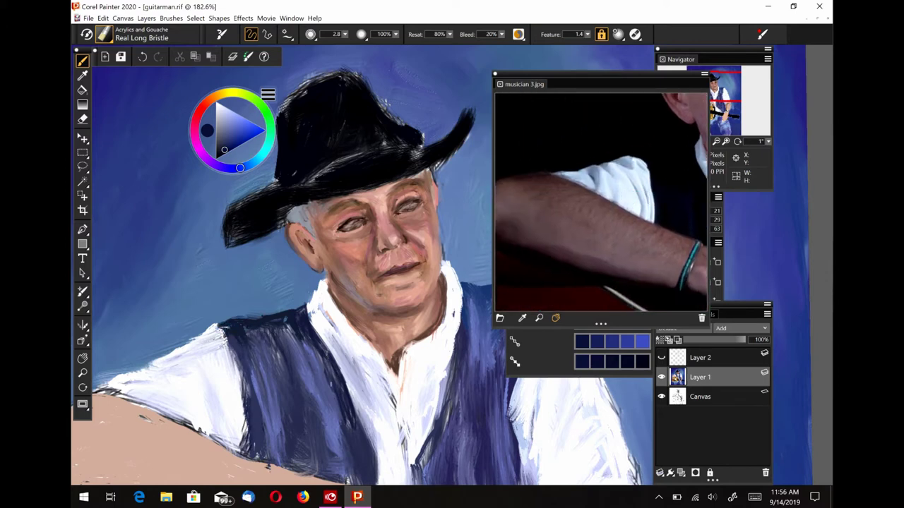
{"action": "left_click_drag", "start_coordinate": [636, 202], "coordinate": [562, 247]}
{"action": "left_click", "coordinate": [600, 198], "text": "alt"}
{"action": "left_click_drag", "start_coordinate": [168, 363], "coordinate": [155, 397]}
{"action": "left_click_drag", "start_coordinate": [196, 355], "coordinate": [176, 395]}
{"action": "mouse_move", "coordinate": [219, 343]}
{"action": "left_mouse_down"}
{"action": "mouse_move", "coordinate": [199, 372]}
{"action": "mouse_move", "coordinate": [215, 429]}
{"action": "left_mouse_up"}
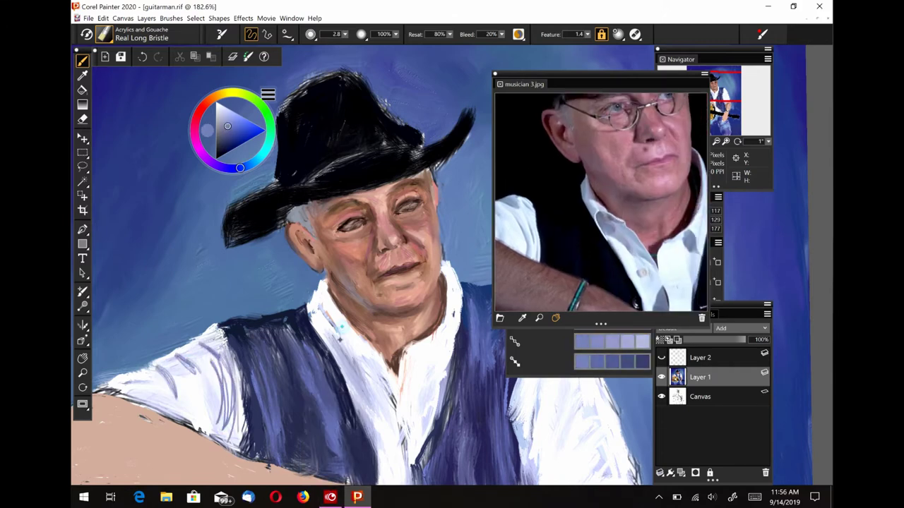
{"action": "mouse_move", "coordinate": [355, 328]}
{"action": "left_mouse_down"}
{"action": "mouse_move", "coordinate": [346, 345]}
{"action": "mouse_move", "coordinate": [353, 377]}
{"action": "mouse_move", "coordinate": [337, 365]}
{"action": "mouse_move", "coordinate": [389, 386]}
{"action": "left_mouse_up"}
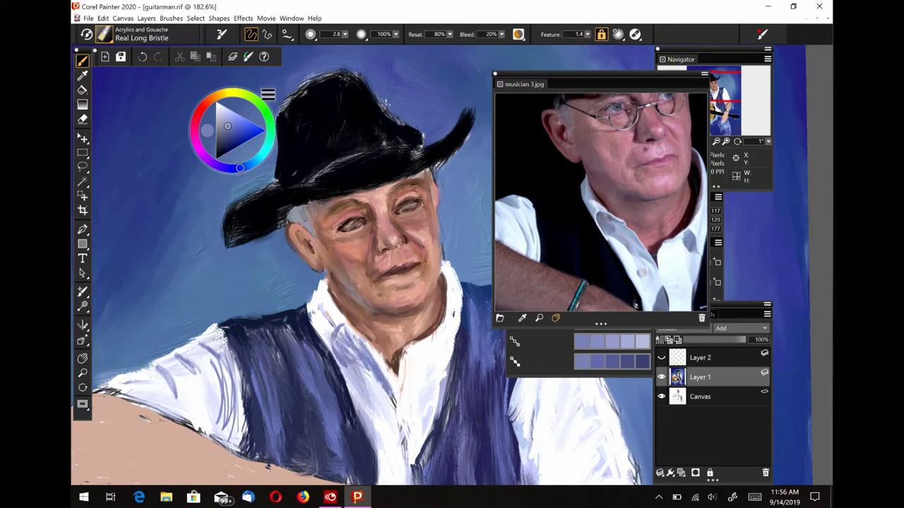
{"action": "left_click_drag", "start_coordinate": [393, 351], "coordinate": [398, 394]}
{"action": "left_click_drag", "start_coordinate": [327, 285], "coordinate": [387, 380]}
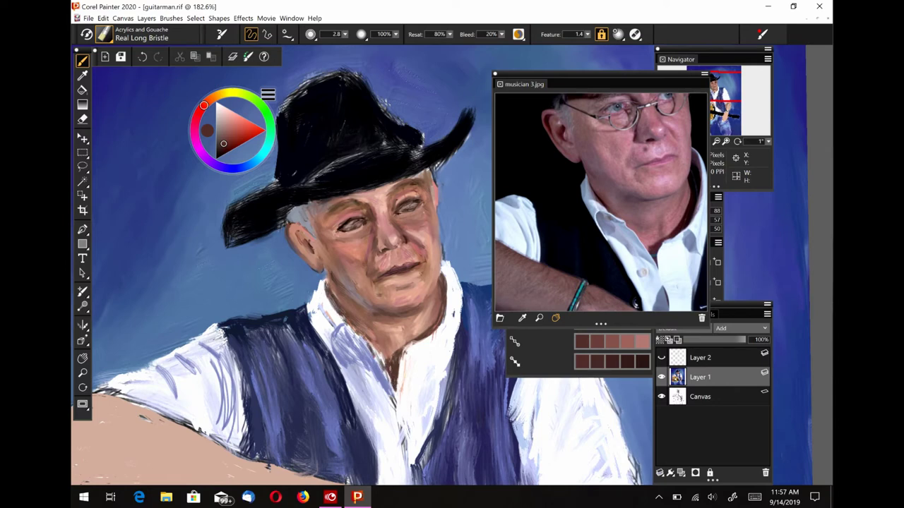
Add dark reddish-brown shading along the jaw and neck by the collar, and smooth it with the Just Add Water blender
{"action": "left_click_drag", "start_coordinate": [326, 267], "coordinate": [329, 279]}
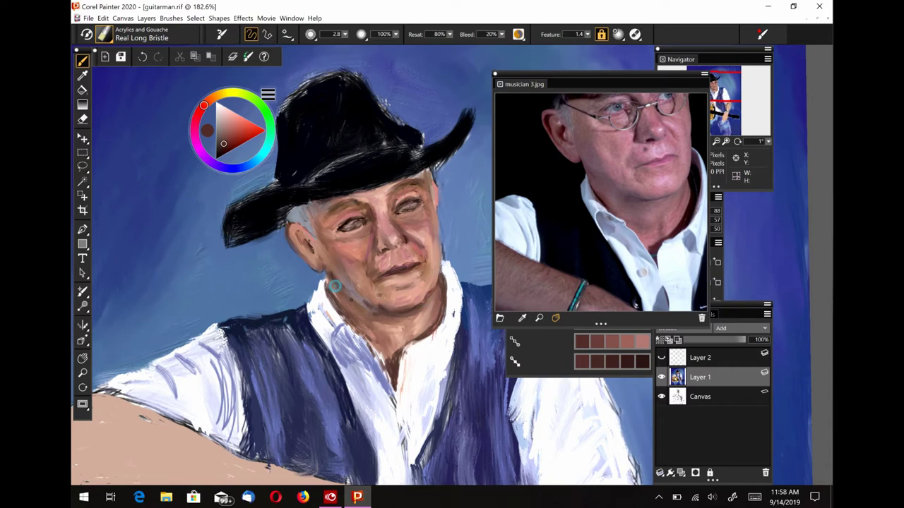
{"action": "left_click", "coordinate": [104, 34]}
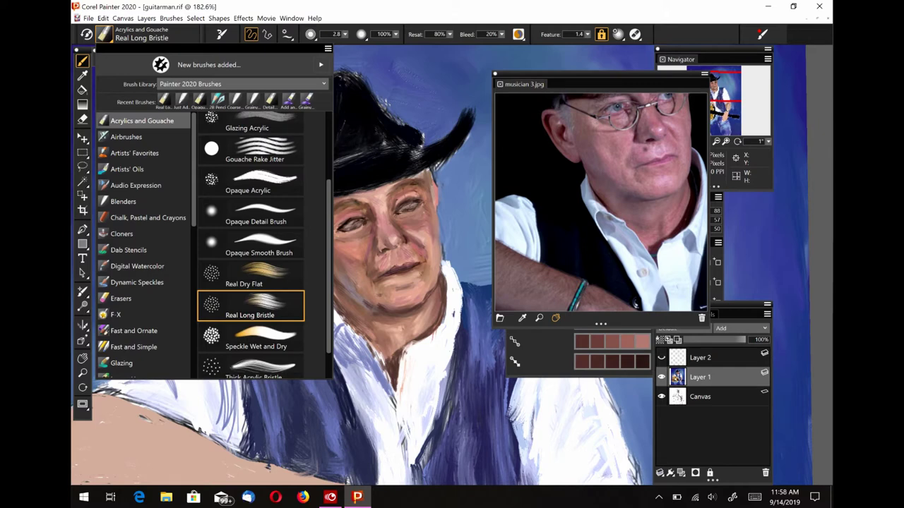
{"action": "left_click", "coordinate": [123, 201]}
{"action": "left_click", "coordinate": [235, 242]}
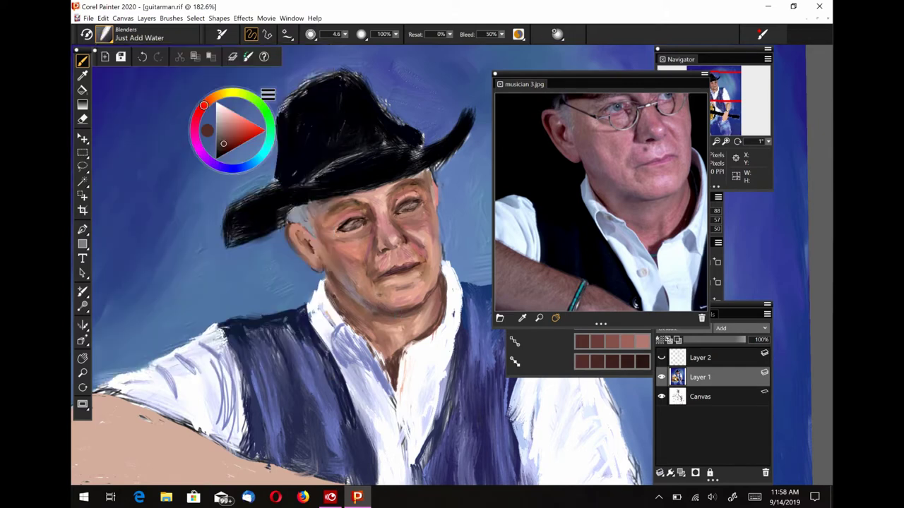
{"action": "mouse_move", "coordinate": [368, 337]}
{"action": "left_mouse_down"}
{"action": "mouse_move", "coordinate": [393, 368]}
{"action": "mouse_move", "coordinate": [401, 353]}
{"action": "left_mouse_up"}
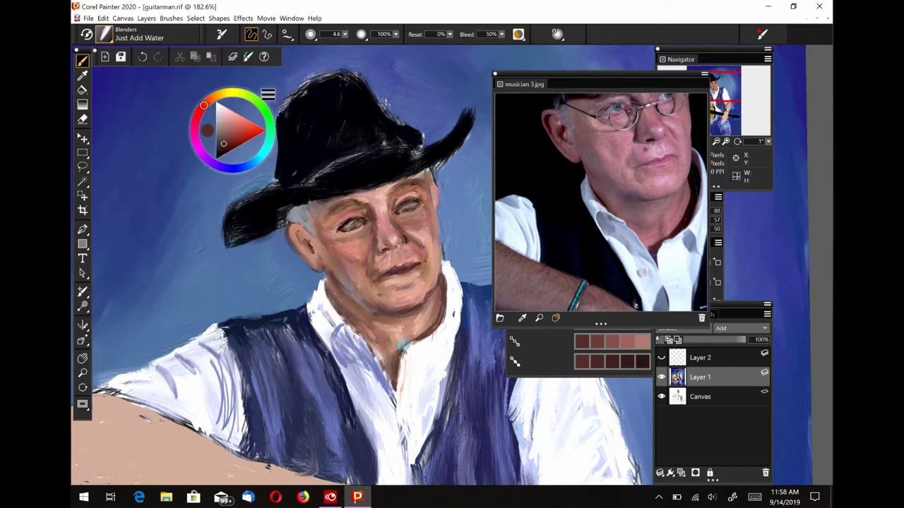
{"action": "left_click_drag", "start_coordinate": [423, 297], "coordinate": [428, 306]}
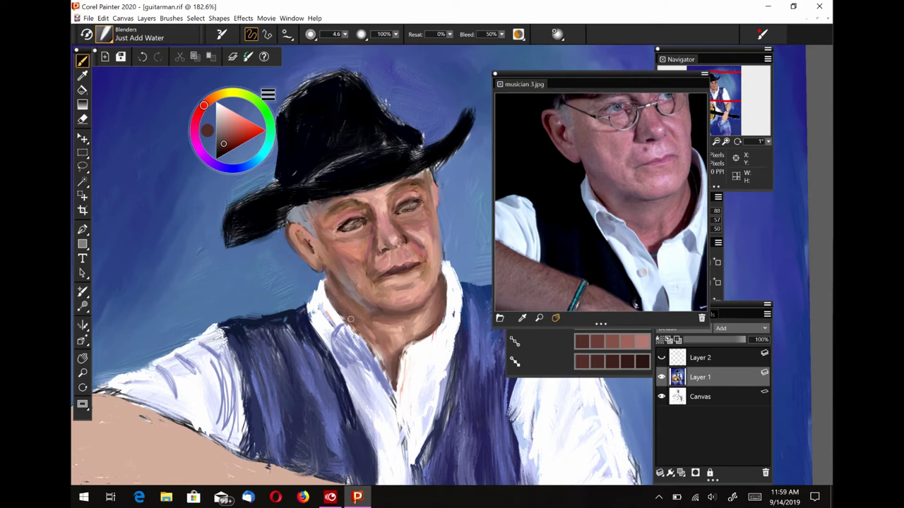
Switch back to Real Long Bristle at size 2.8 with a near-white colour and check the whole painting
{"action": "key", "text": "ctrl+b"}
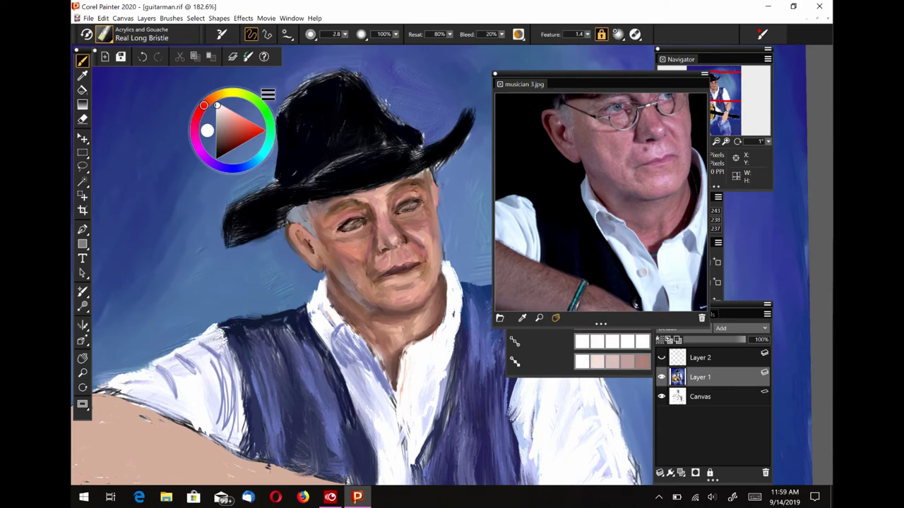
{"action": "scroll", "coordinate": [335, 332], "scroll_direction": "down", "scroll_amount": 4}
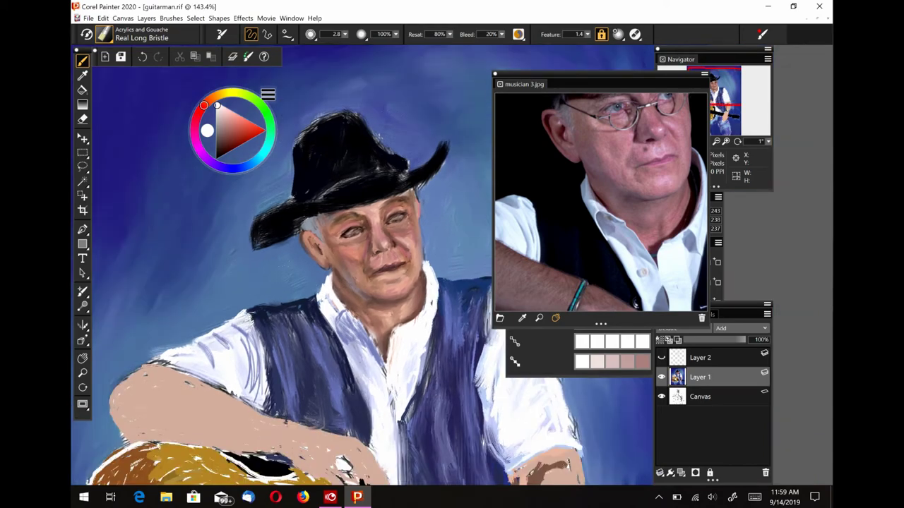
{"action": "scroll", "coordinate": [336, 332], "scroll_direction": "down", "scroll_amount": 2}
{"action": "mouse_move", "coordinate": [424, 212]}
{"action": "left_mouse_down"}
{"action": "mouse_move", "coordinate": [449, 269]}
{"action": "mouse_move", "coordinate": [424, 233]}
{"action": "left_mouse_up"}
{"action": "scroll", "coordinate": [335, 332], "scroll_direction": "down", "scroll_amount": 1}
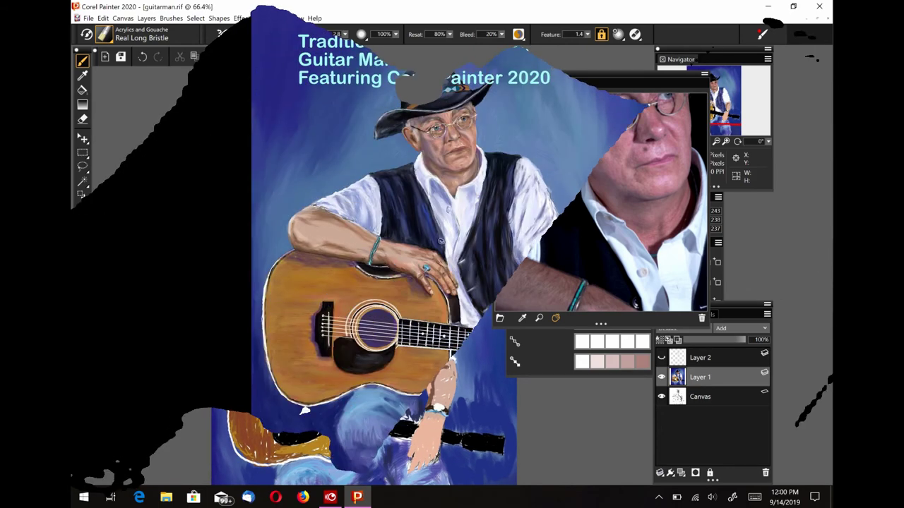